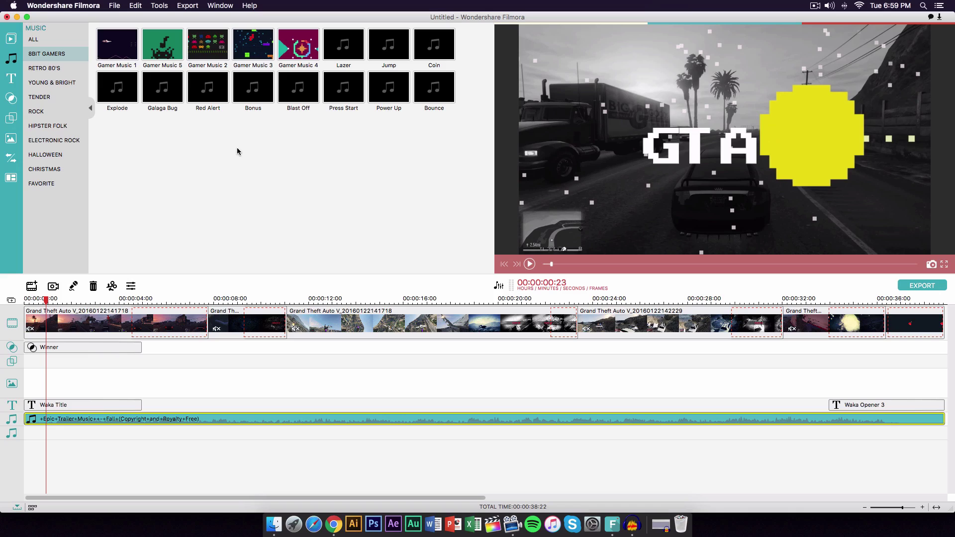
click(11, 39)
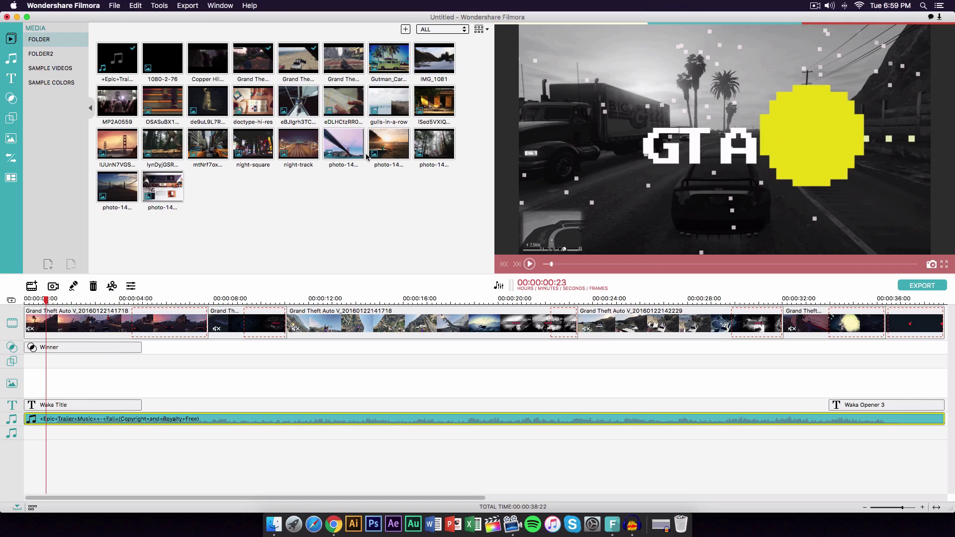
click(11, 58)
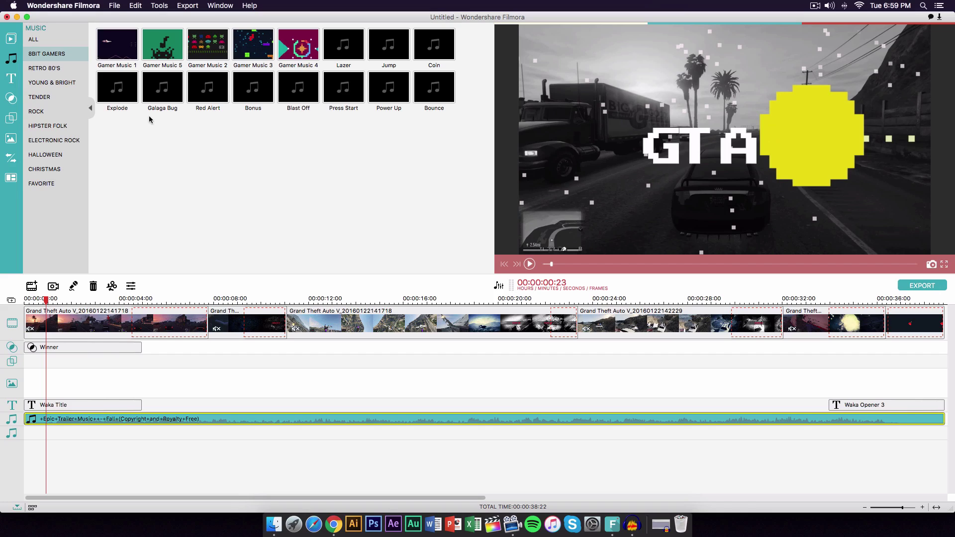
Preview the Gamer Music 1 and Gamer Music 5 tracks.
click(120, 50)
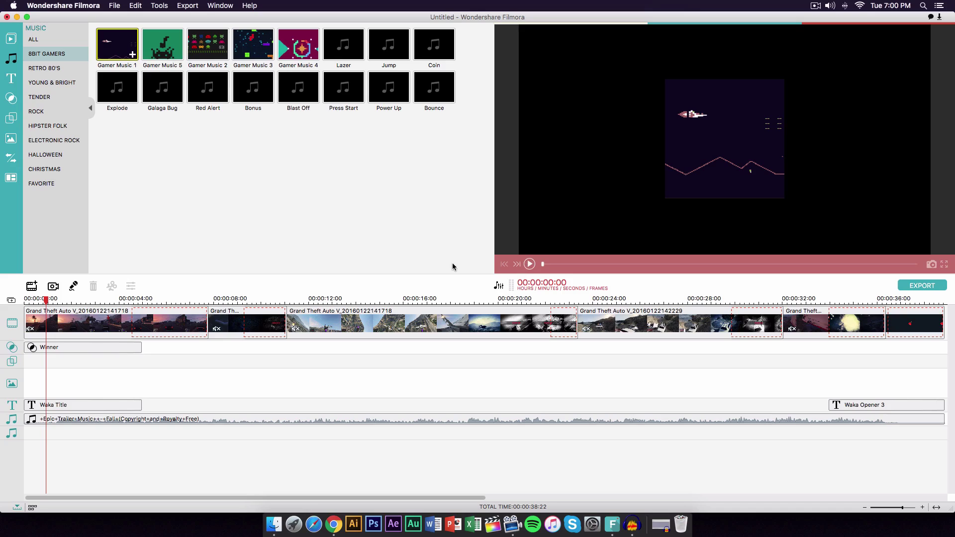
key(space)
key(space)
click(169, 50)
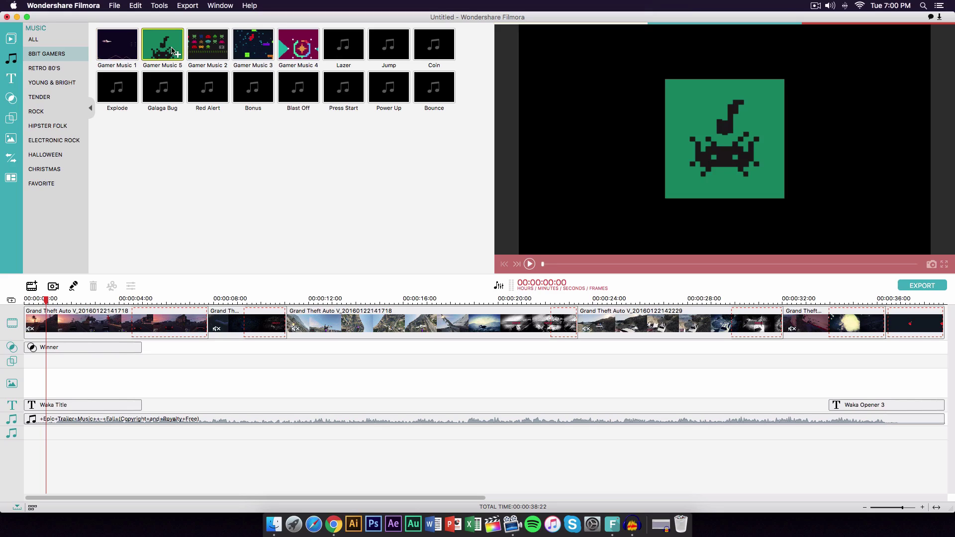
Place Gamer Music 1 on a second music track below the Epic Trailer music.
click(133, 49)
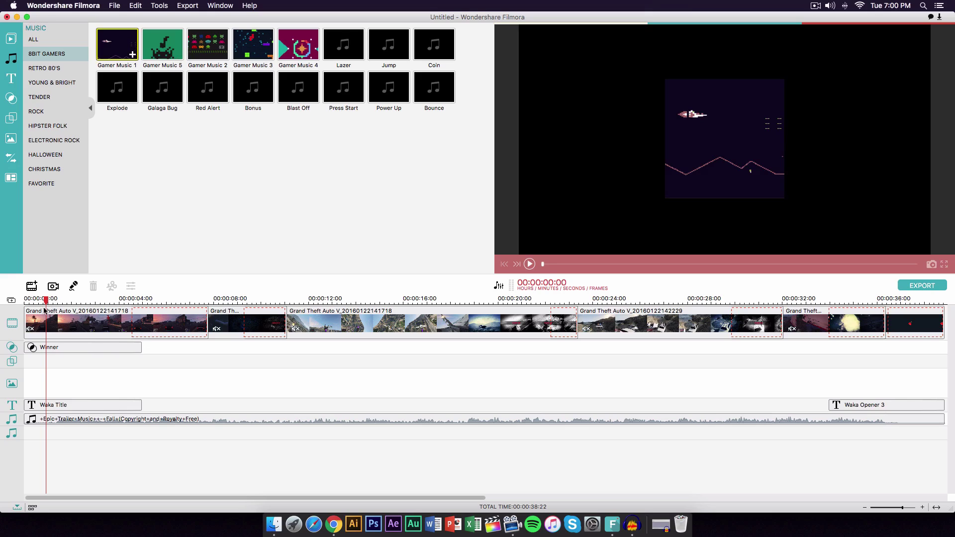
click(133, 55)
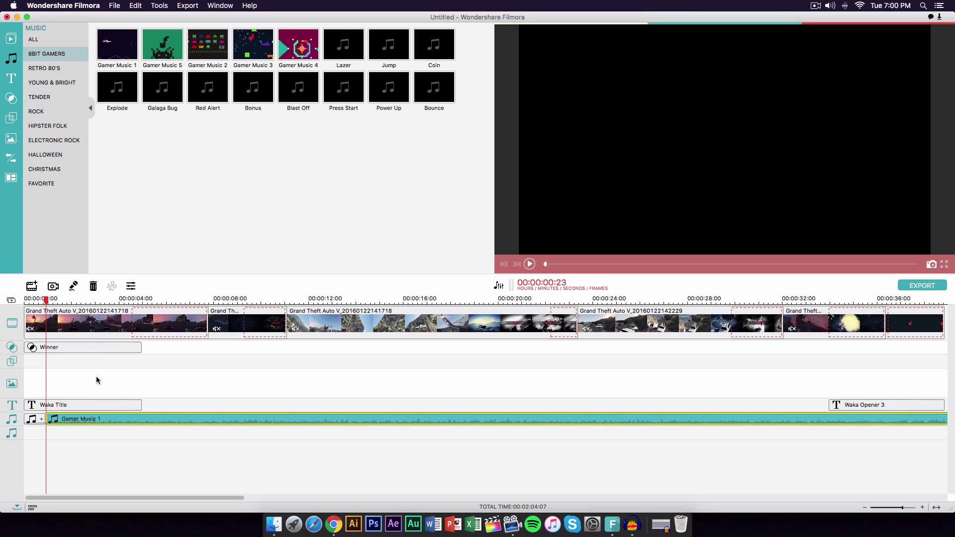
key(super+z)
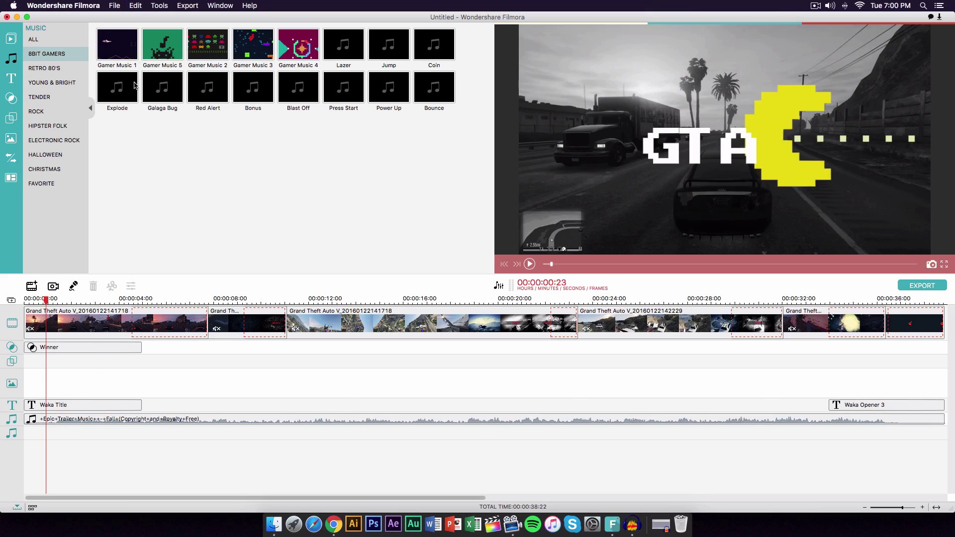
drag(129, 58, 52, 435)
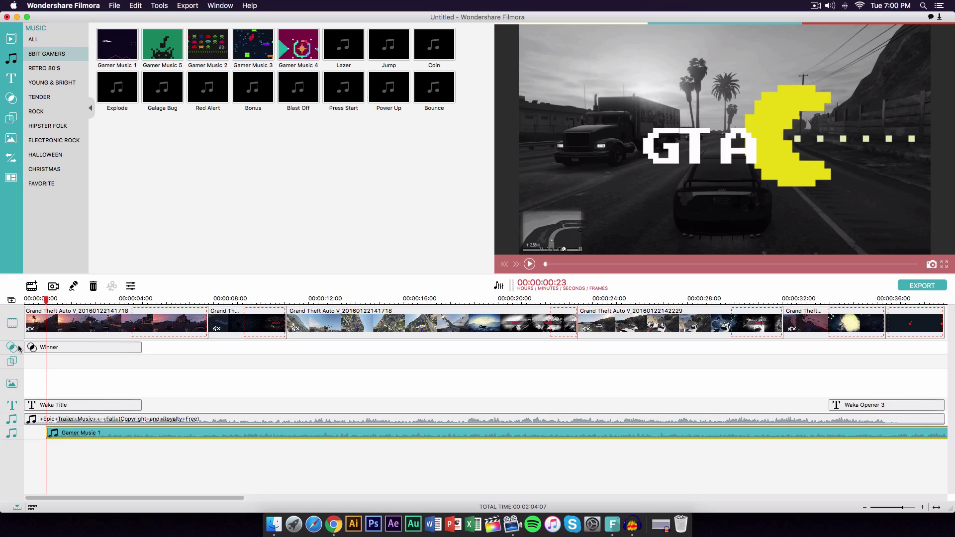
click(370, 229)
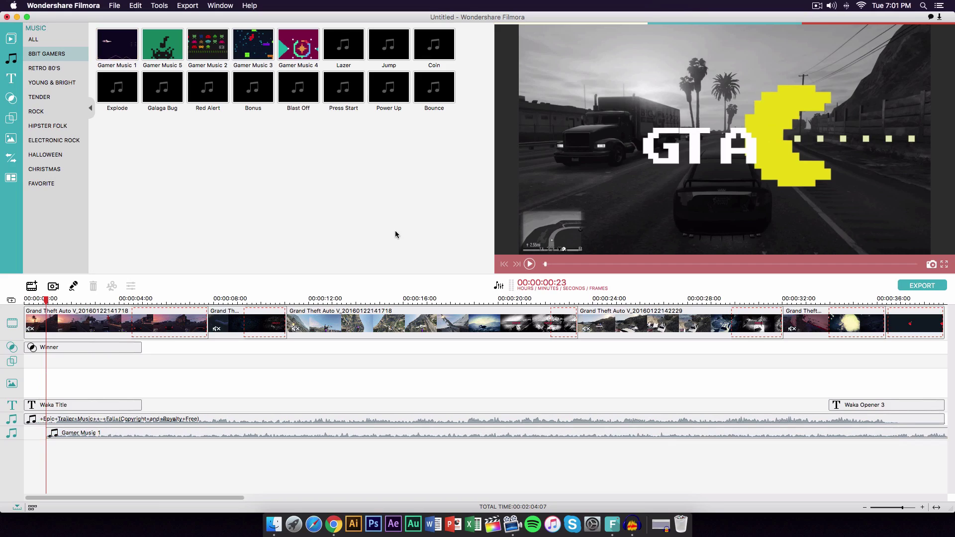
click(62, 5)
click(59, 17)
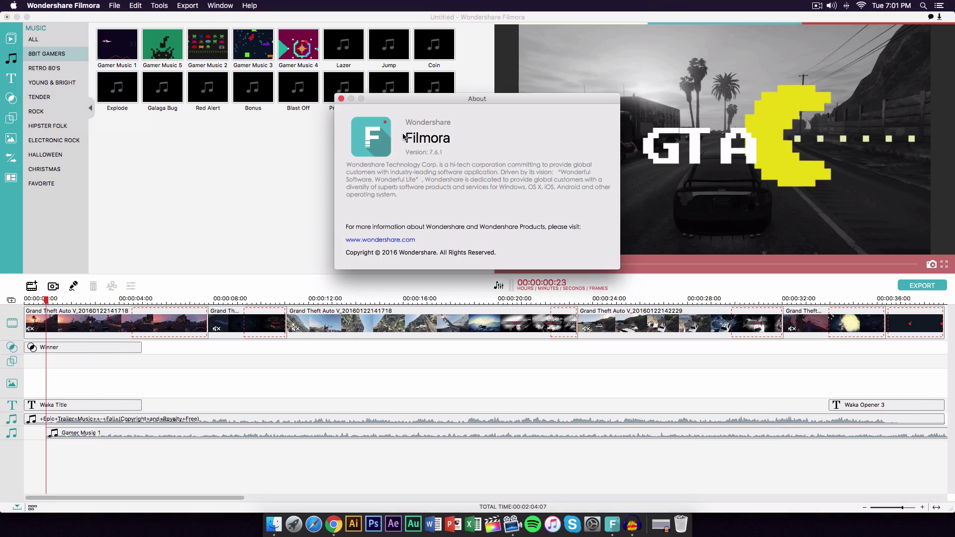
click(341, 98)
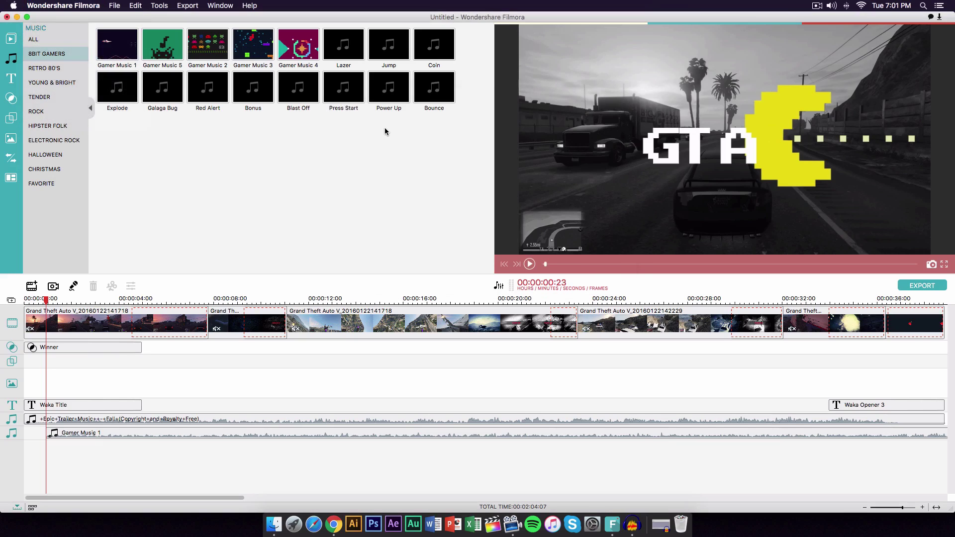
Open the Audio Mixer and move its window aside.
click(498, 285)
drag(489, 256, 454, 114)
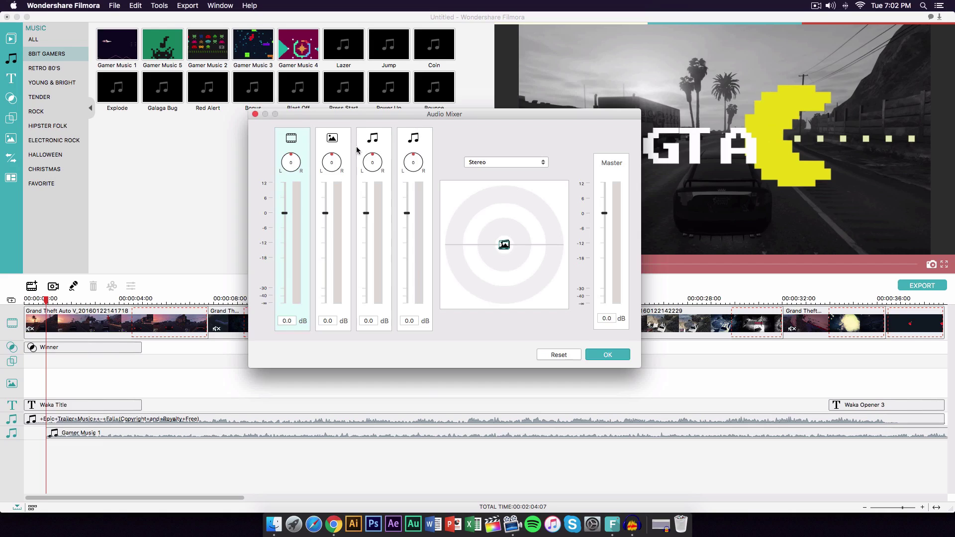
drag(300, 118, 301, 131)
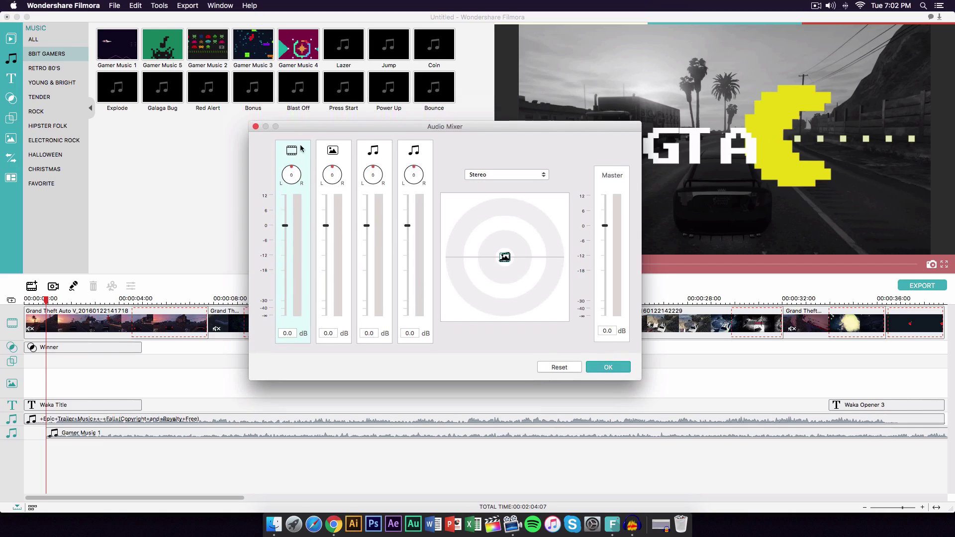
Compare the video, image and two music channels, ending on the first music channel.
click(330, 151)
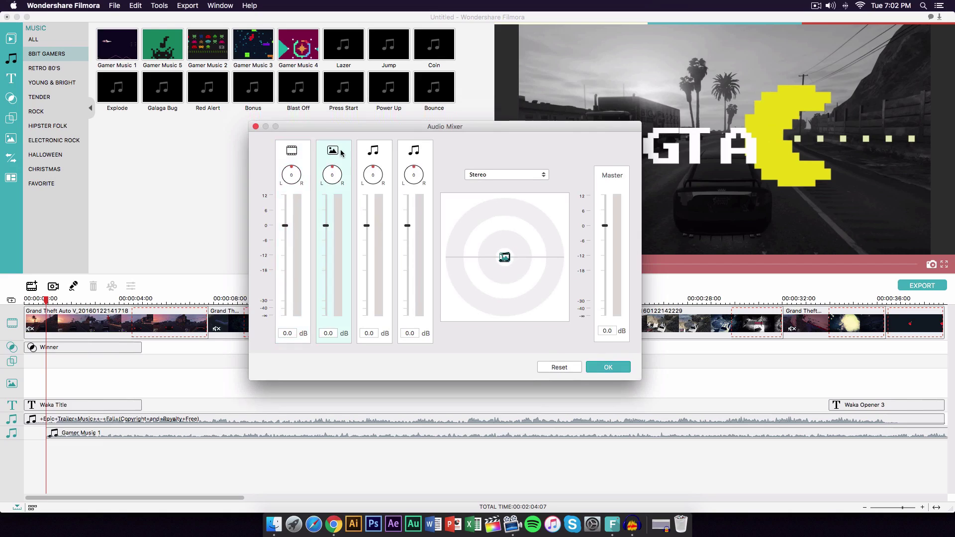
click(375, 152)
click(398, 153)
click(385, 152)
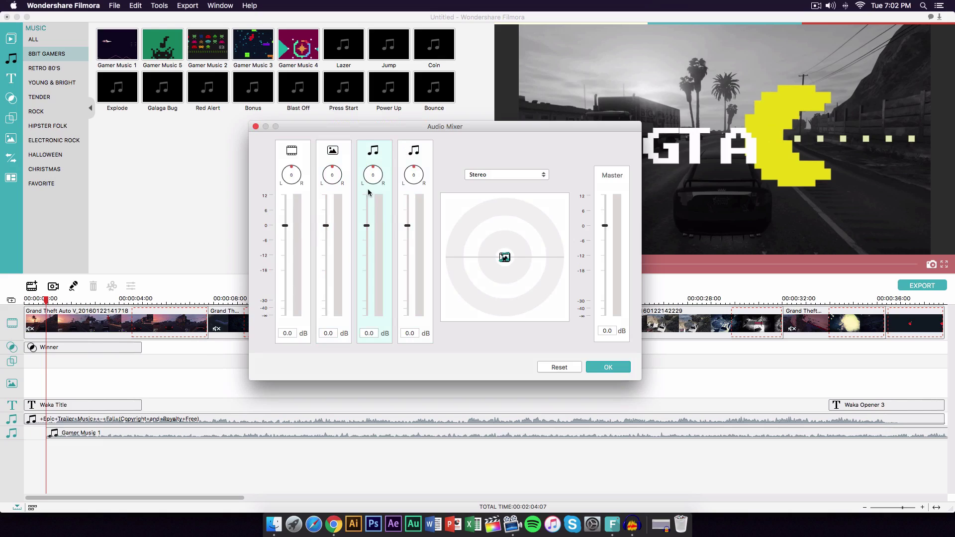
click(401, 150)
click(378, 147)
click(404, 150)
click(385, 153)
click(404, 154)
click(299, 150)
click(329, 154)
click(309, 153)
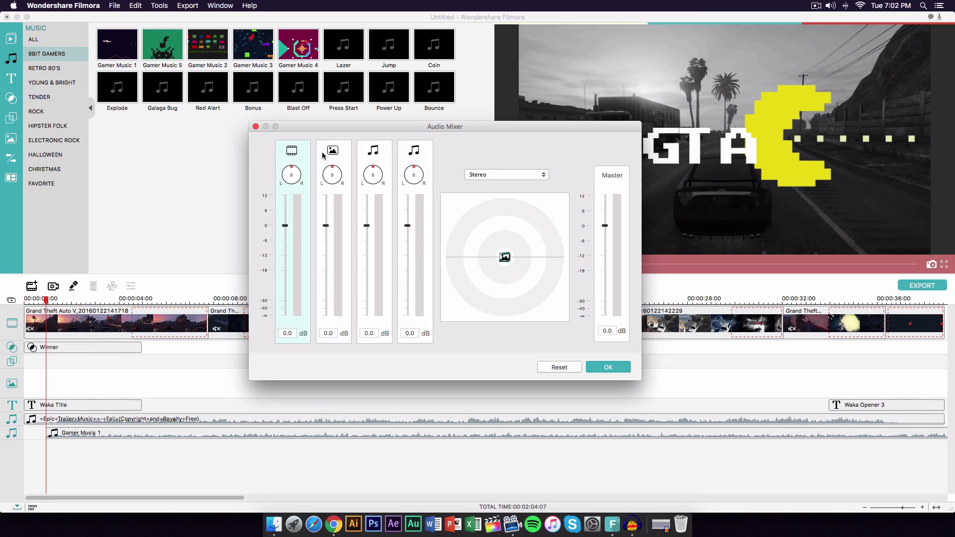
click(323, 155)
click(304, 155)
click(373, 156)
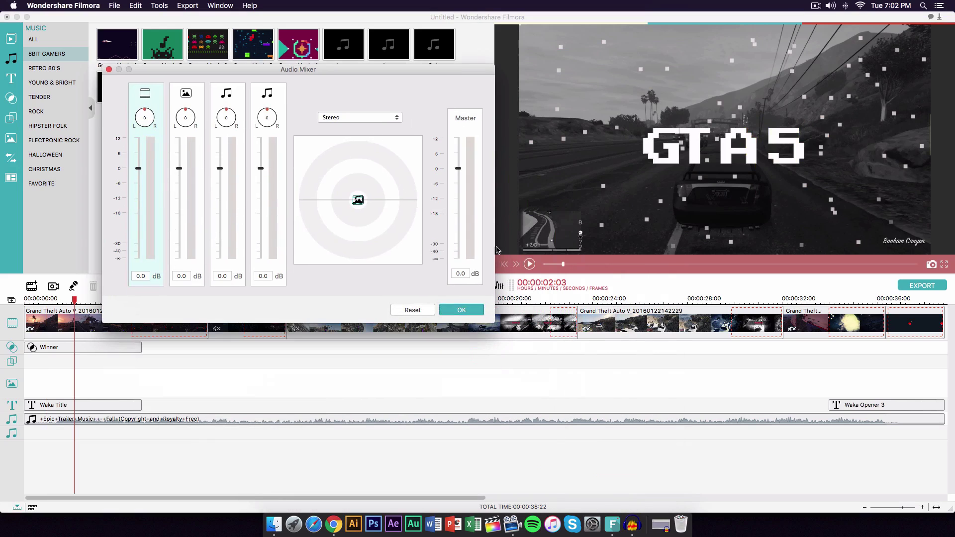
Lower the first music channel's fader to -2.7 dB while playing the mix.
click(529, 263)
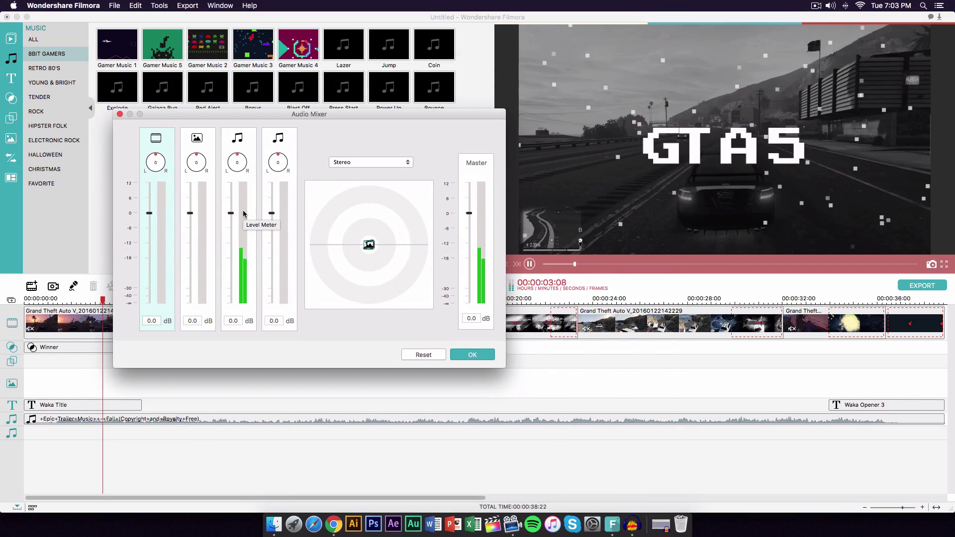
mouse_move(231, 212)
mouse_down()
mouse_move(231, 204)
mouse_move(232, 214)
mouse_up()
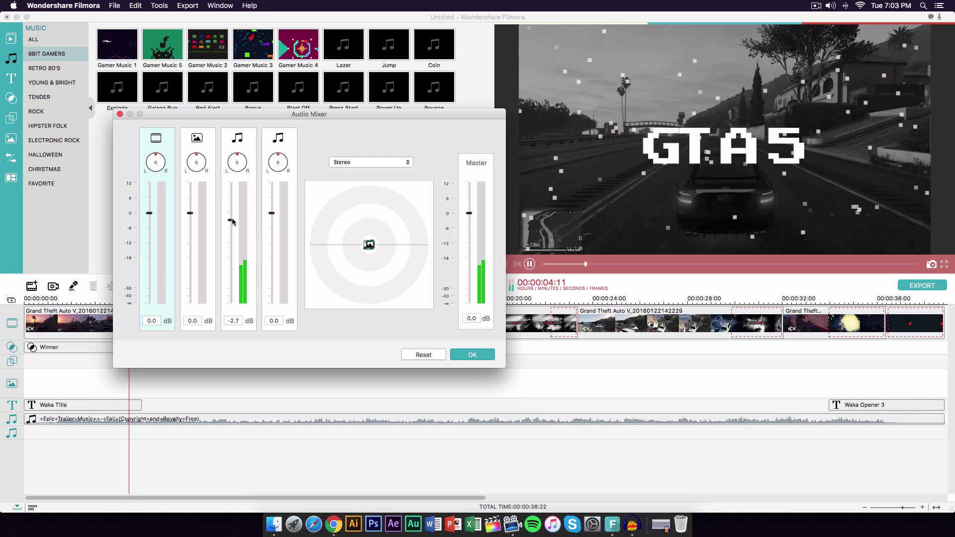
drag(232, 221, 231, 254)
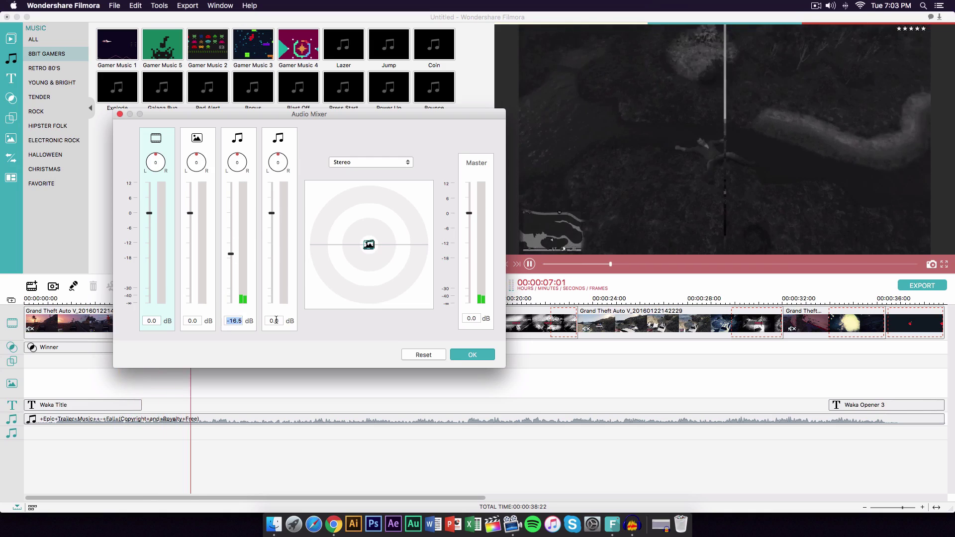
text(-2)
key(Return)
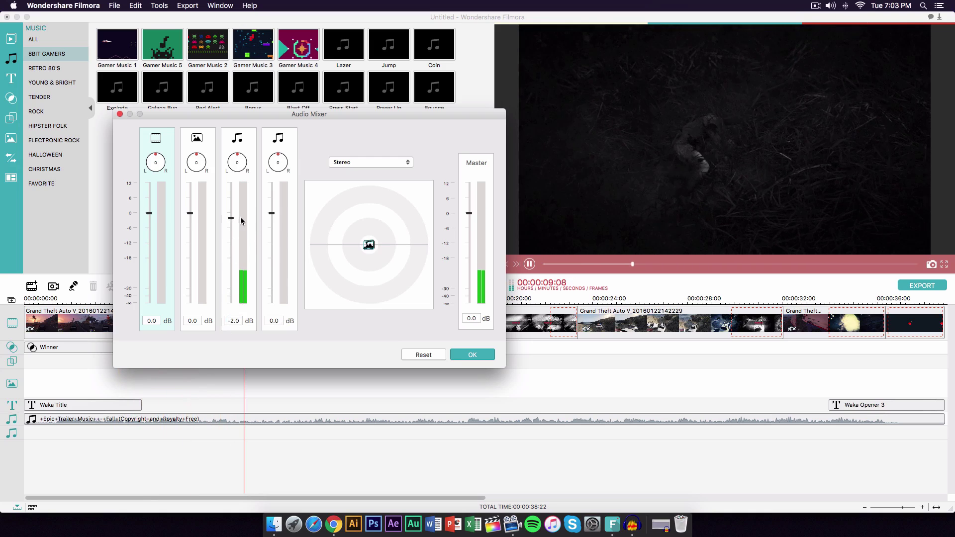
drag(230, 218, 232, 222)
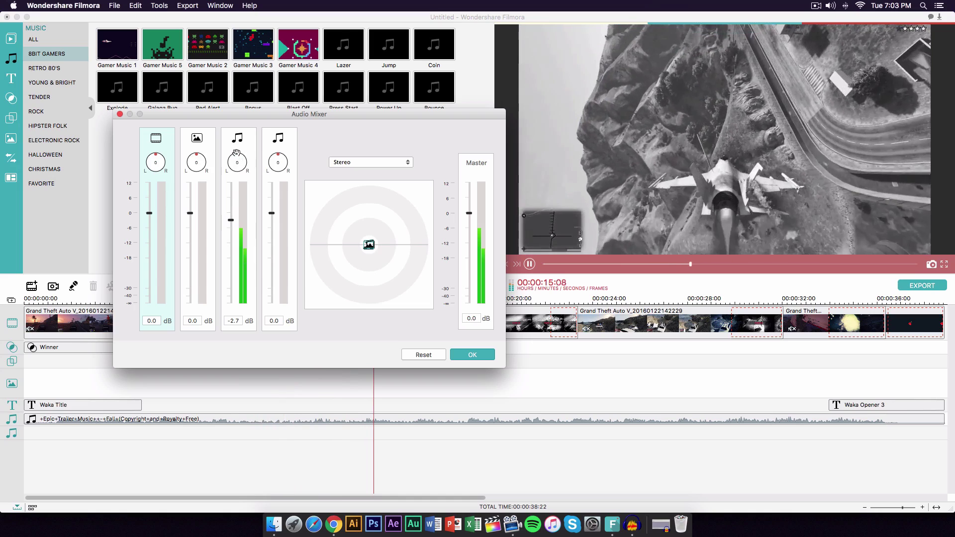
key(space)
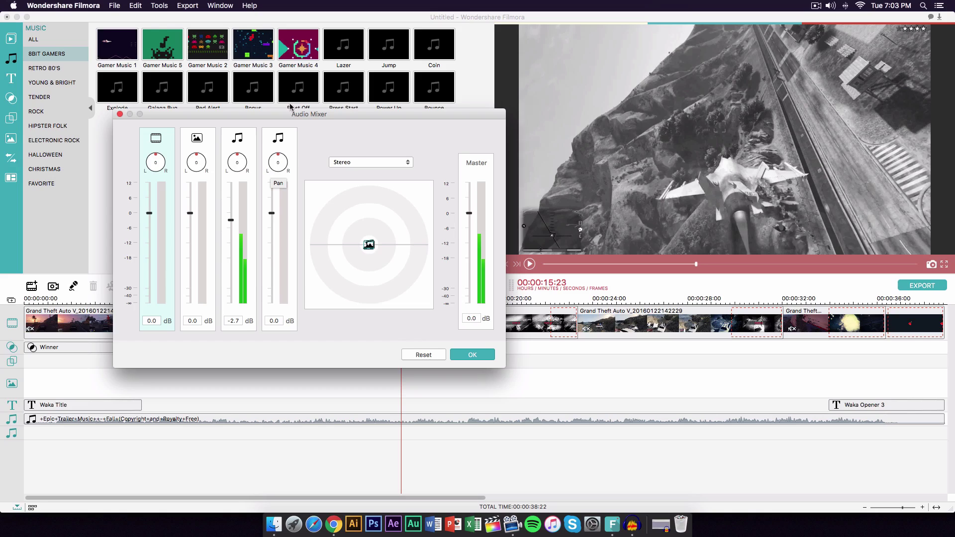
drag(287, 113, 296, 107)
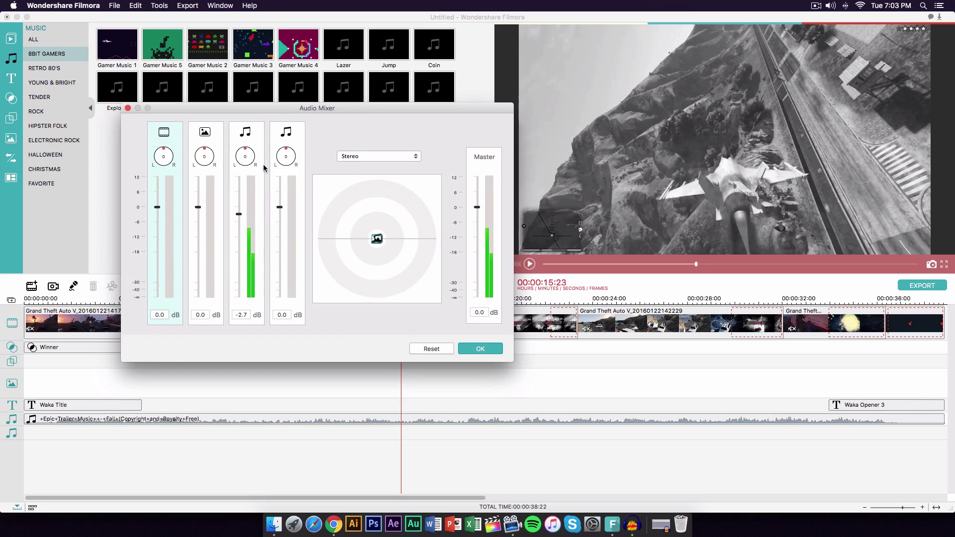
Switch the mixer panner between Surround and Stereo while previewing the mix.
click(363, 155)
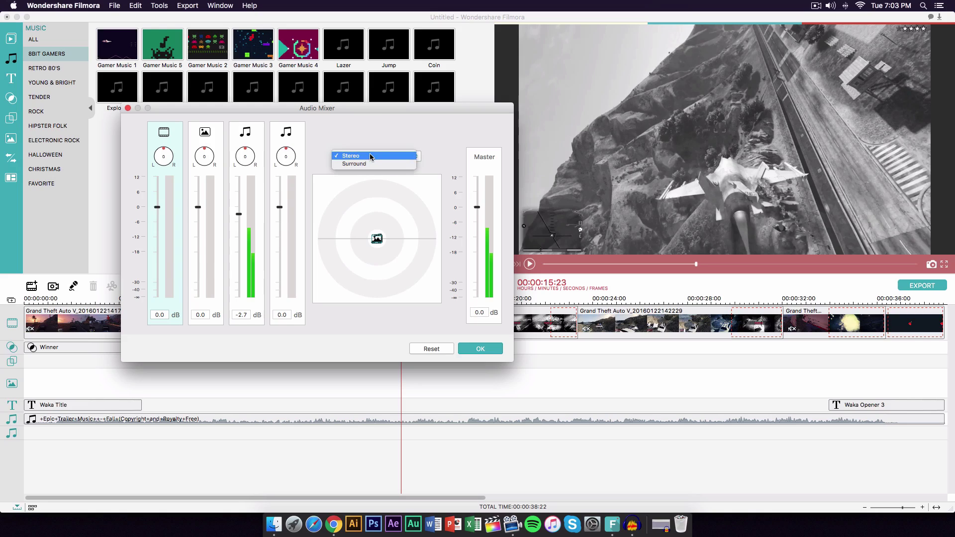
click(367, 162)
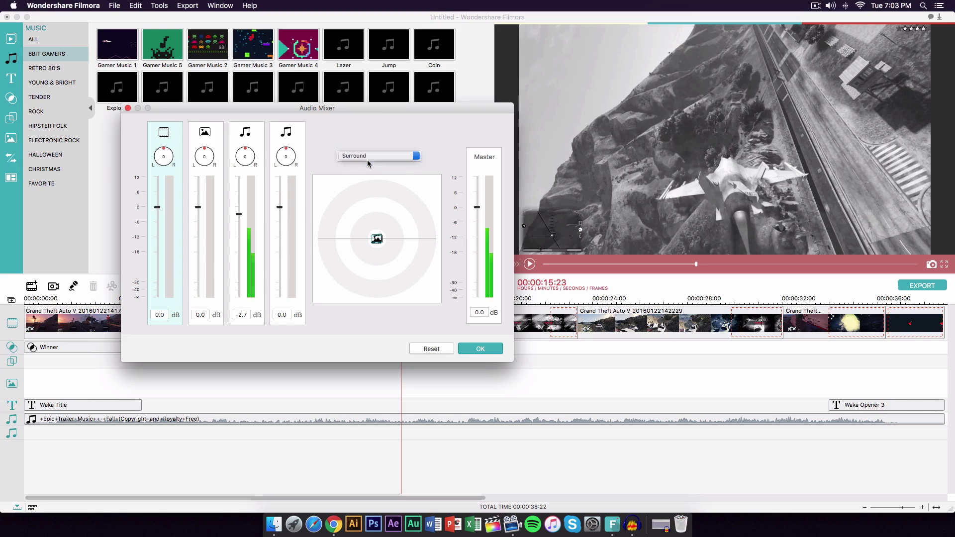
click(367, 156)
click(360, 149)
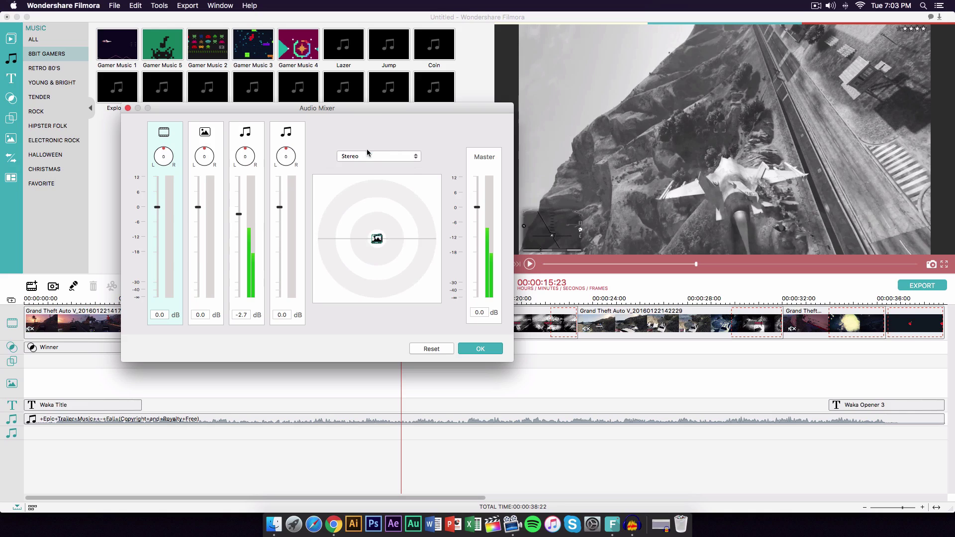
key(space)
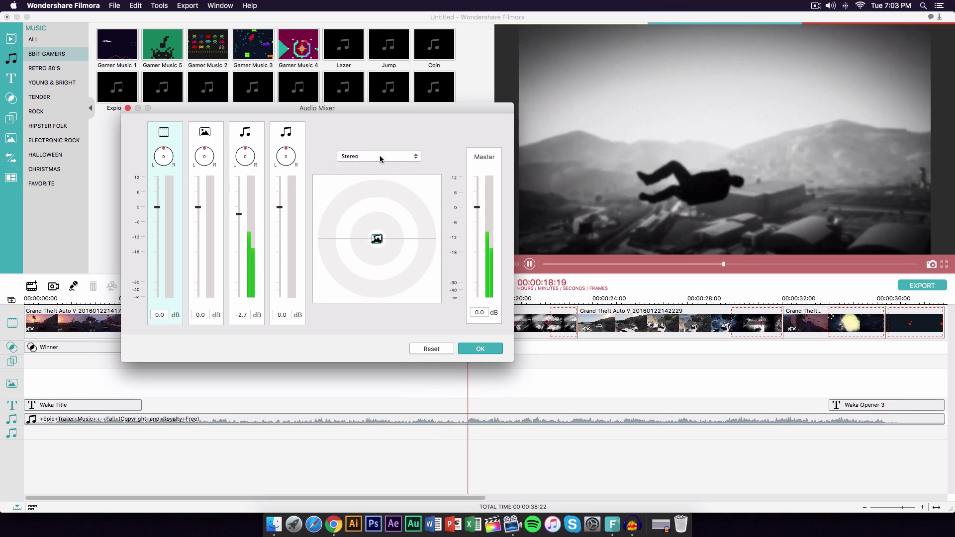
click(382, 157)
click(383, 164)
click(380, 156)
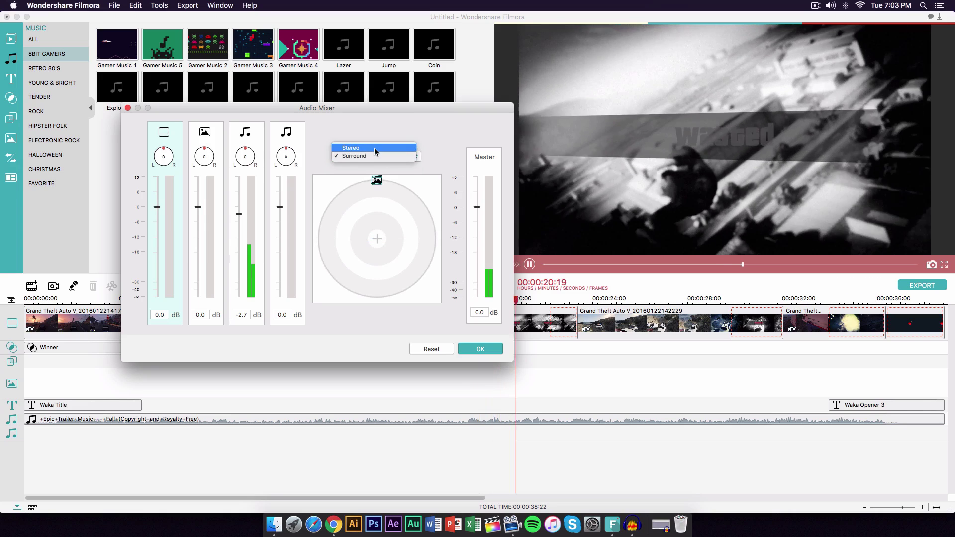
click(374, 147)
key(space)
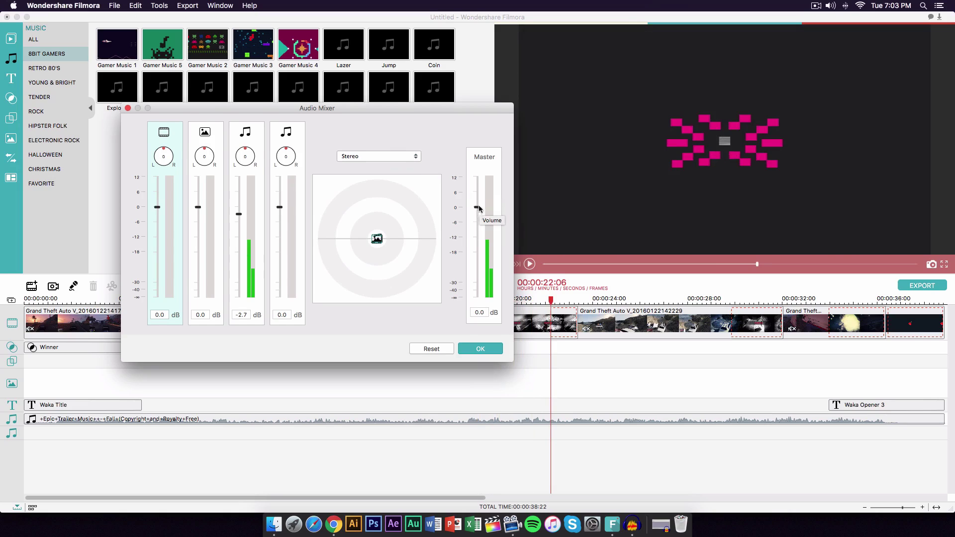
key(space)
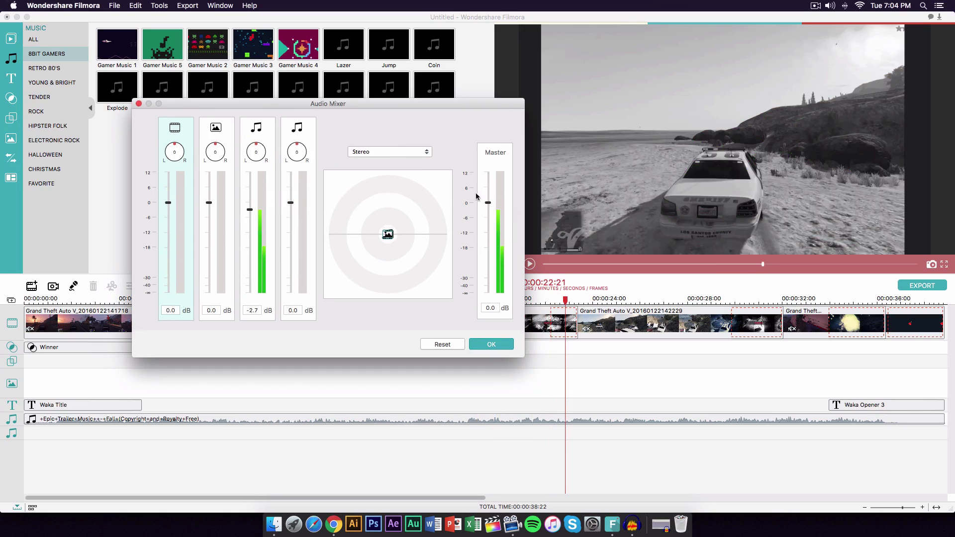
Raise the master fader to 6.4 dB, close the mixer, and select the music clip.
drag(490, 203, 488, 187)
click(493, 344)
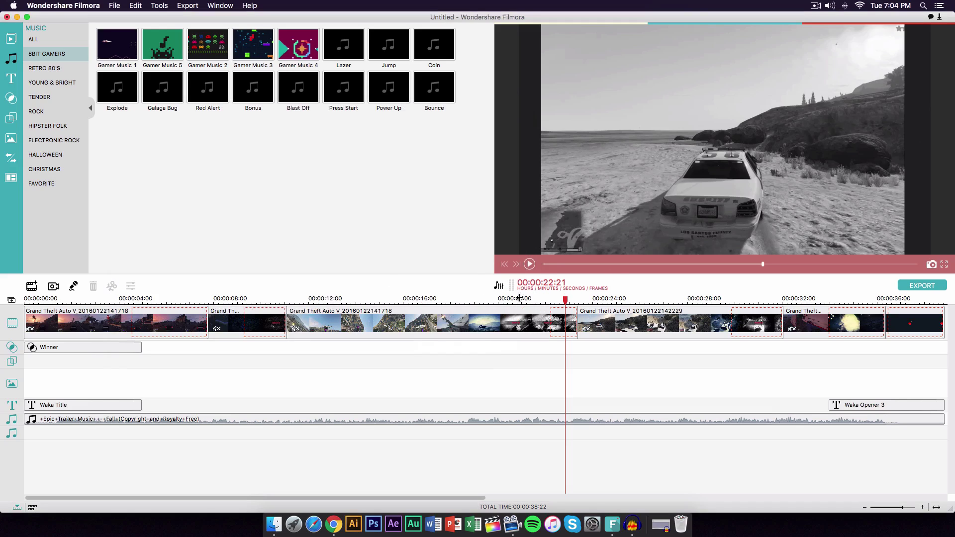
click(498, 286)
drag(469, 267, 460, 172)
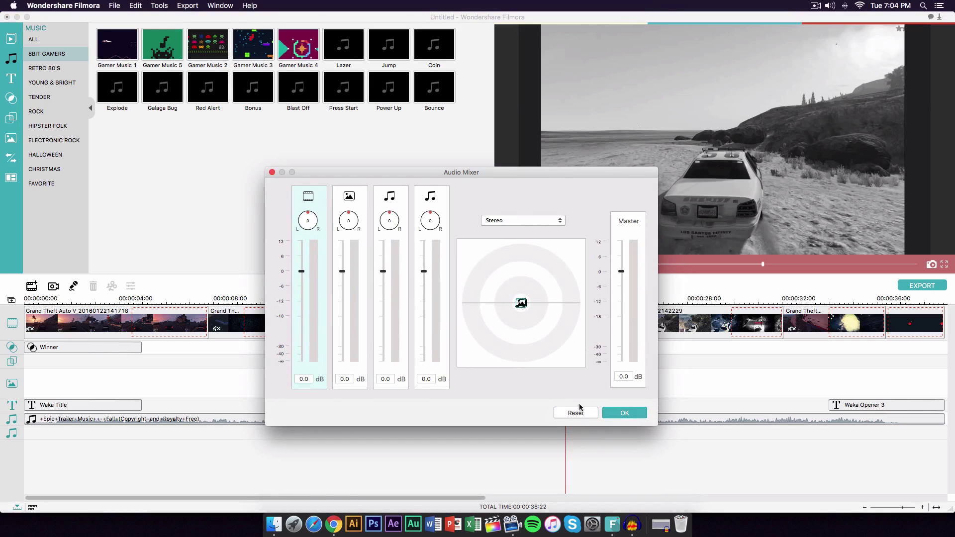
click(637, 409)
click(357, 419)
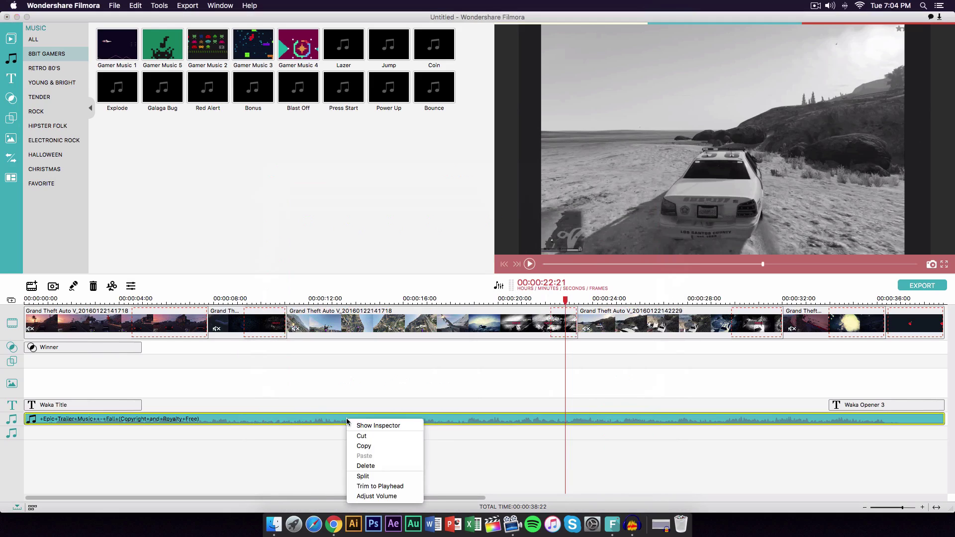
right_click(346, 419)
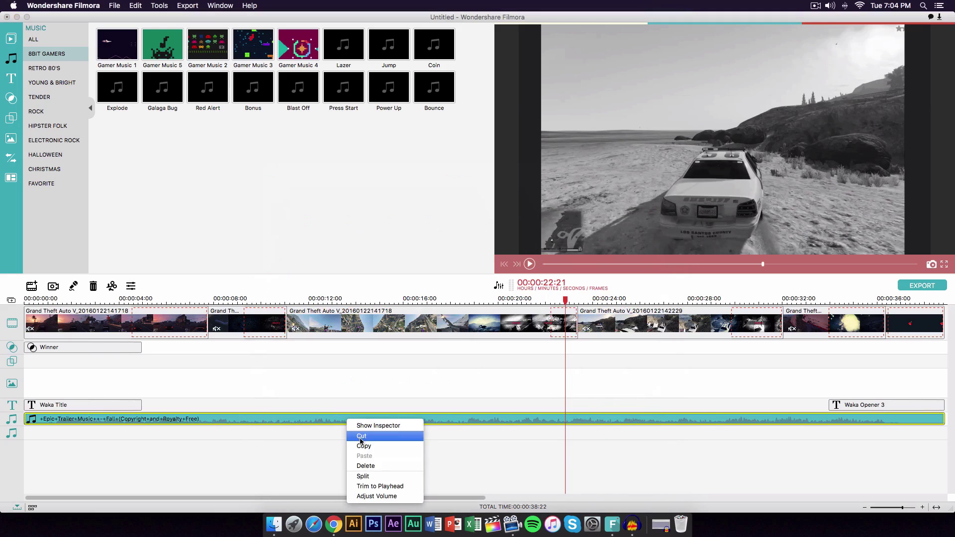
click(376, 426)
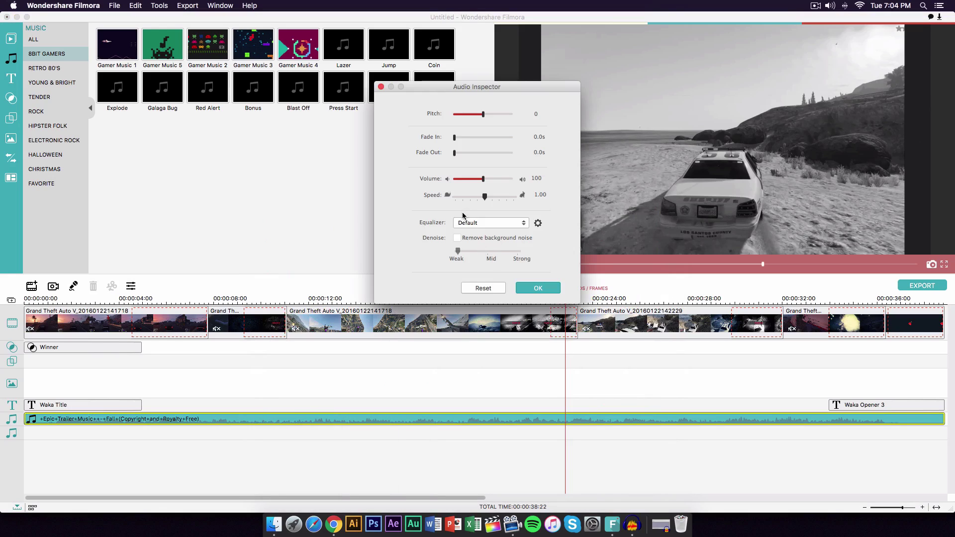
click(473, 224)
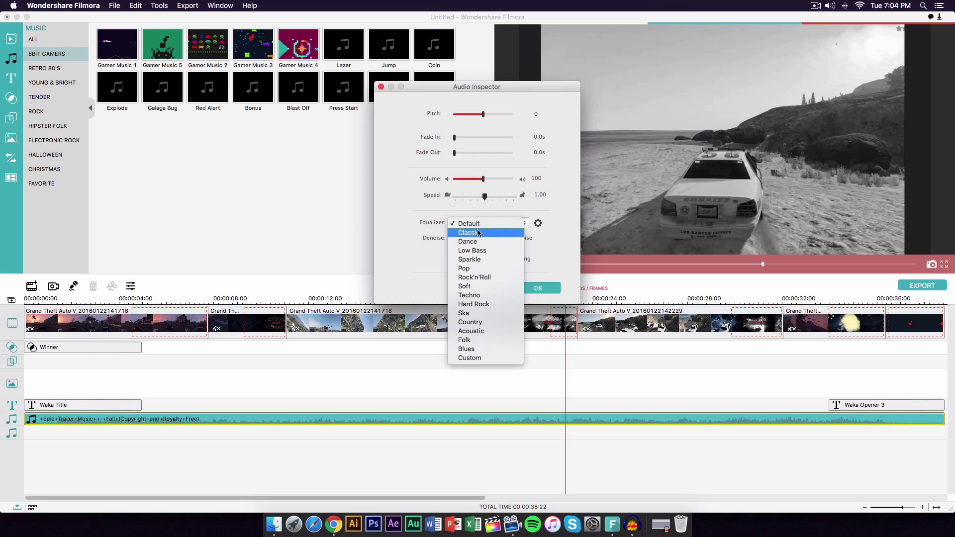
click(472, 233)
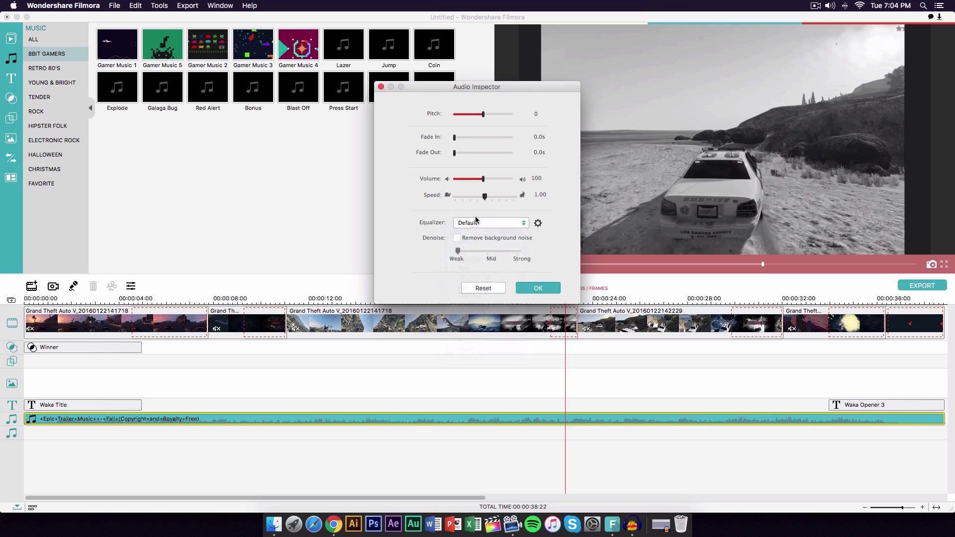
click(472, 223)
click(378, 230)
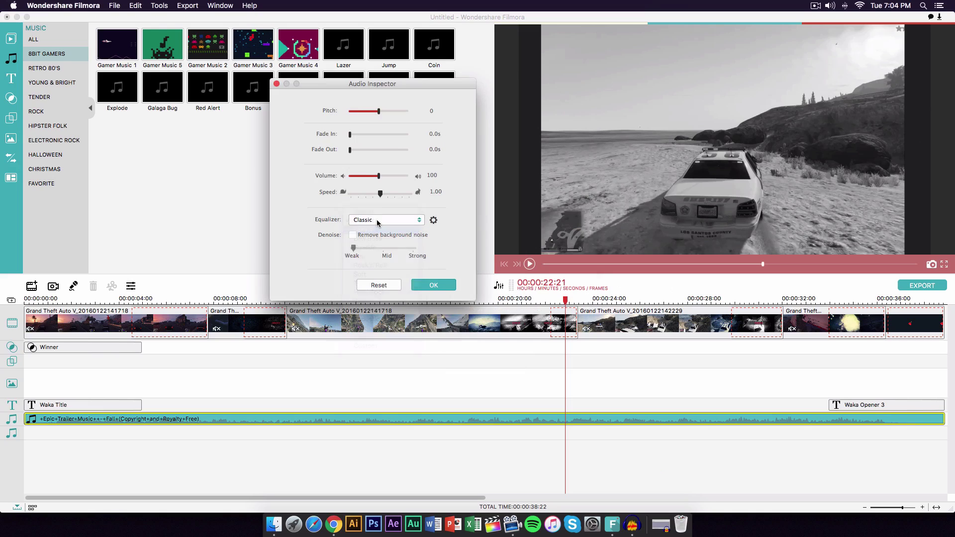
click(378, 222)
click(378, 229)
click(378, 223)
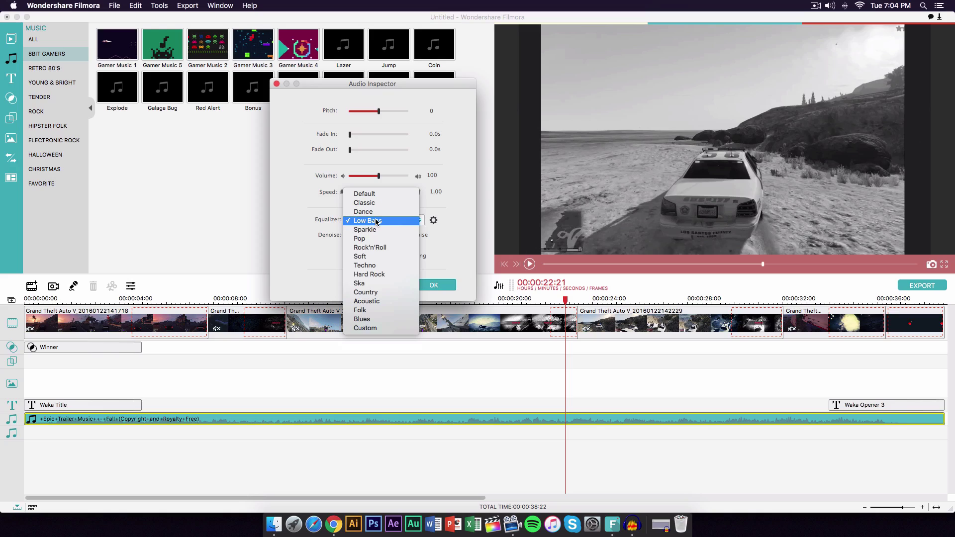
click(377, 274)
click(379, 222)
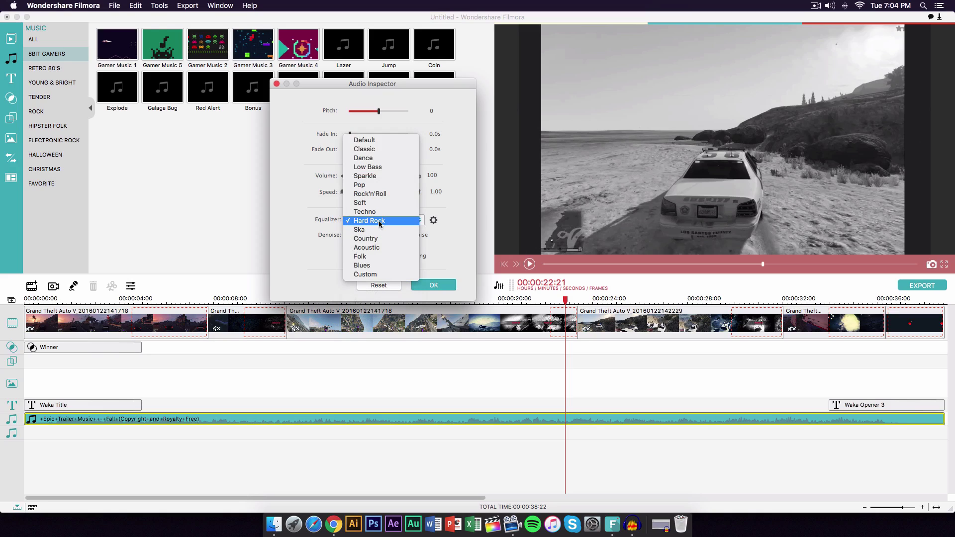
click(376, 275)
click(378, 219)
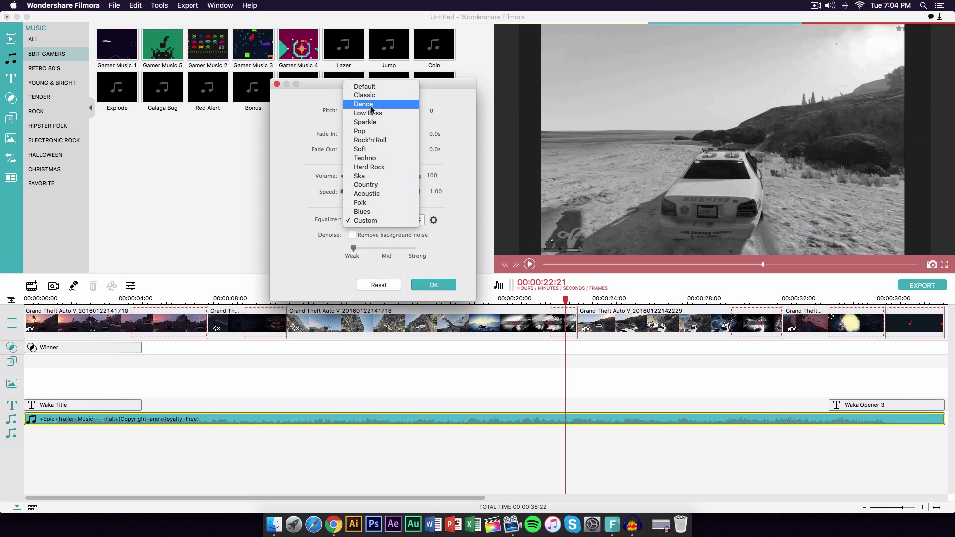
click(371, 89)
click(433, 220)
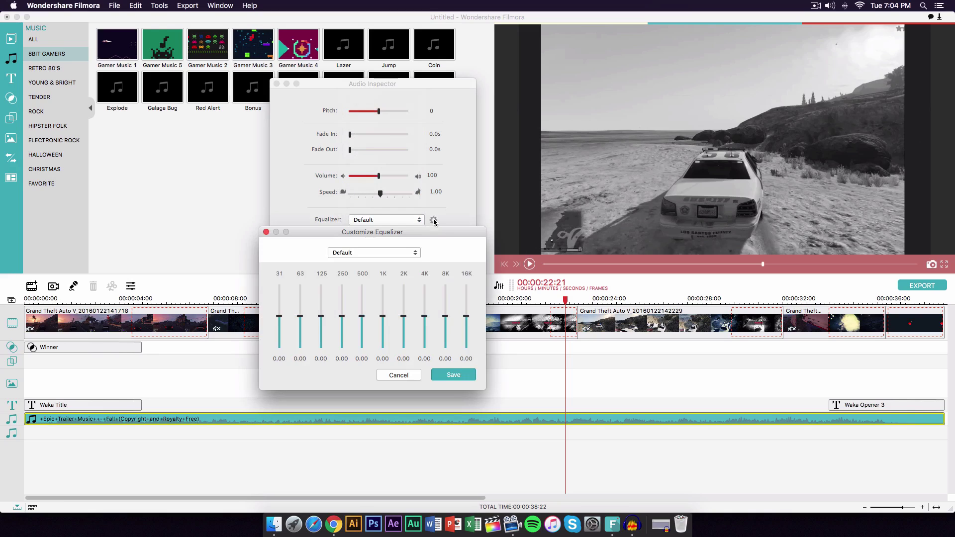
drag(388, 233, 370, 261)
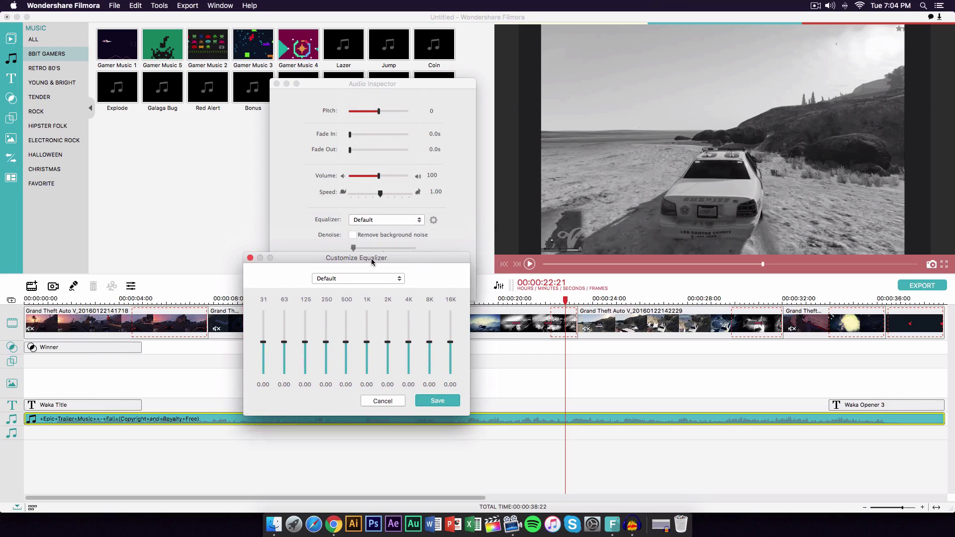
click(359, 283)
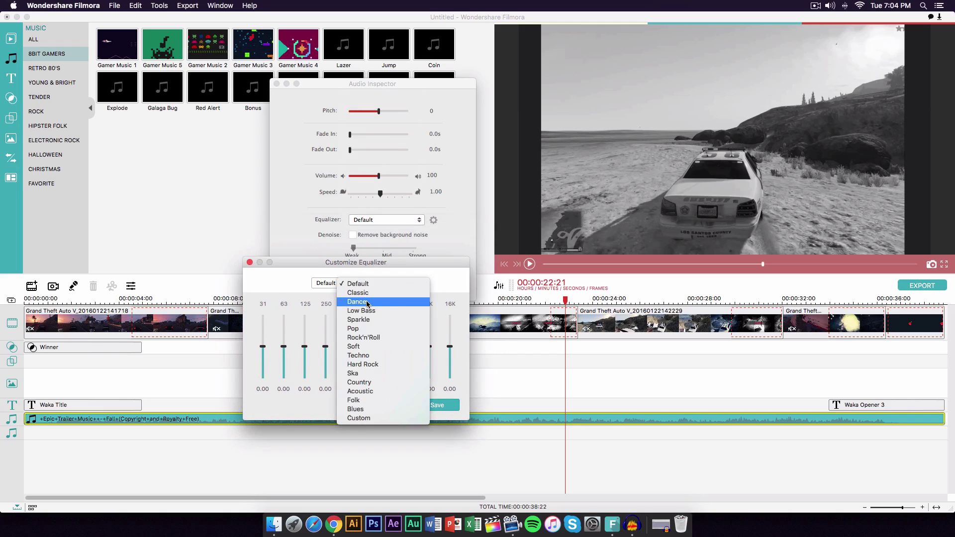
click(369, 303)
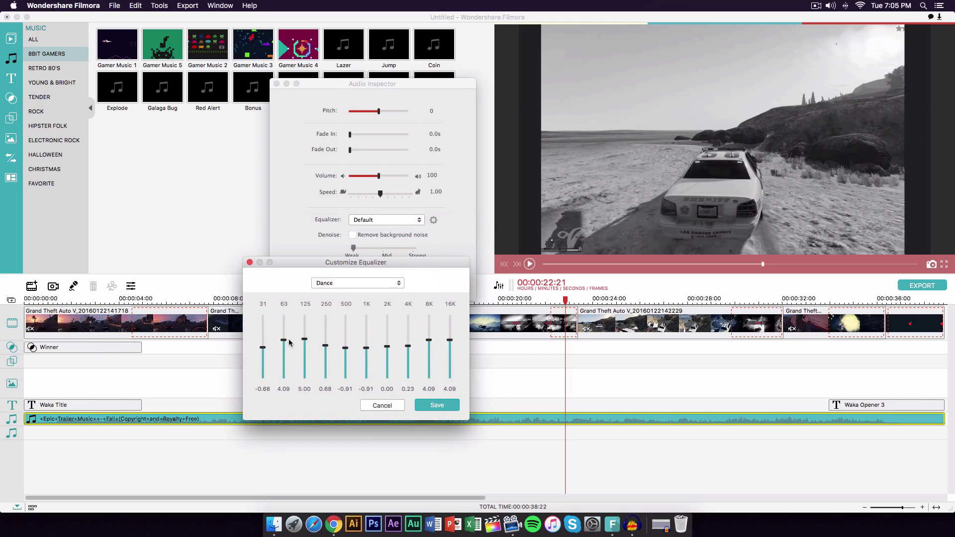
mouse_move(285, 341)
mouse_down()
mouse_move(286, 325)
mouse_move(284, 345)
mouse_up()
click(382, 405)
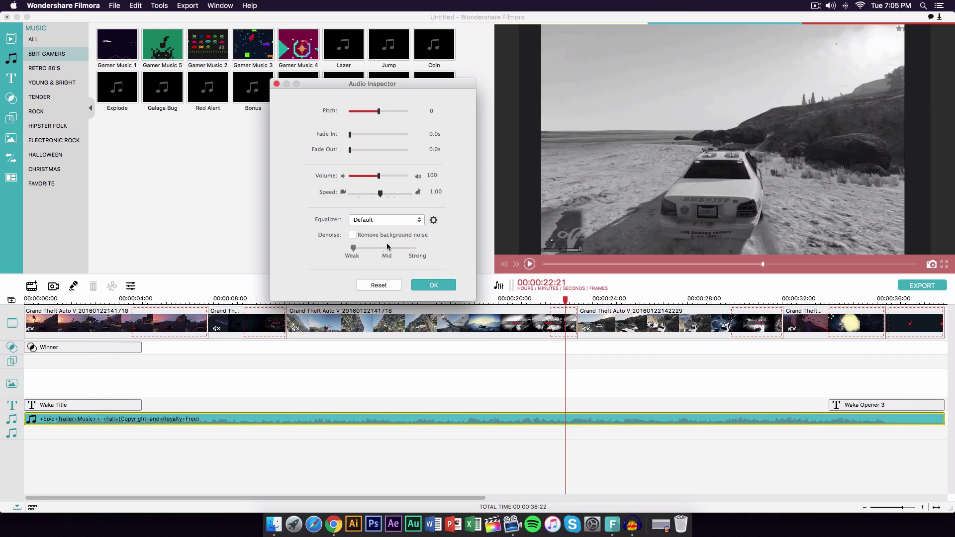
click(357, 235)
drag(365, 249, 422, 247)
click(397, 286)
click(434, 285)
Return the playhead to the start and play the montage from the beginning.
click(64, 299)
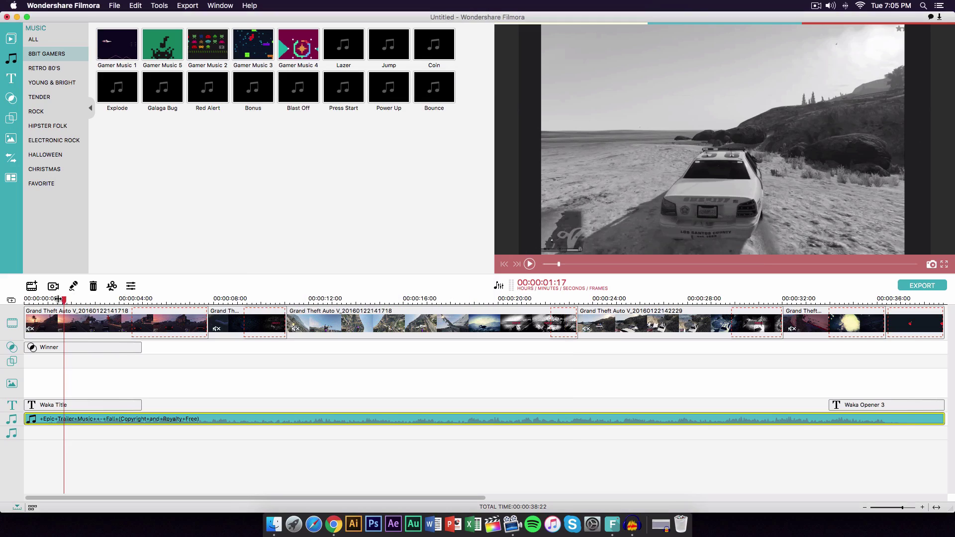
click(38, 299)
click(25, 300)
key(space)
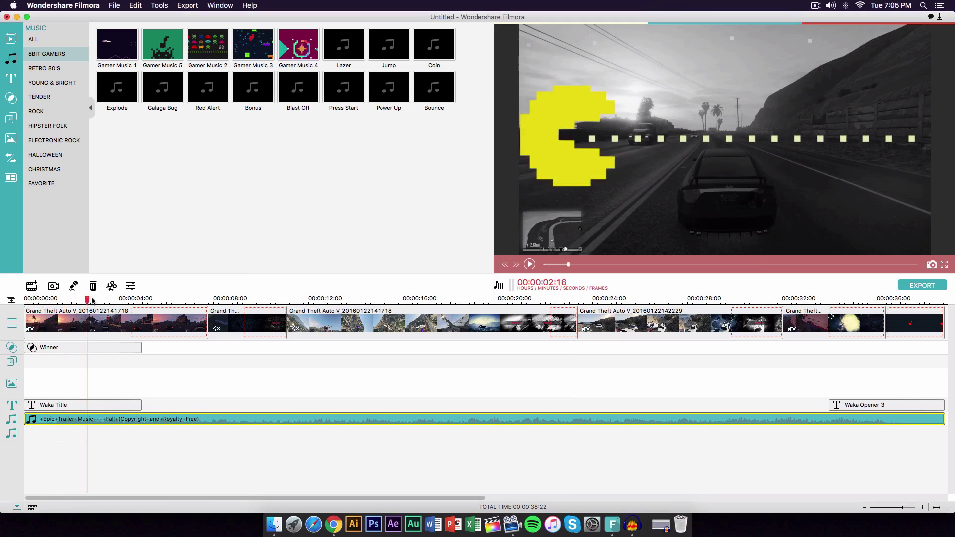
click(73, 315)
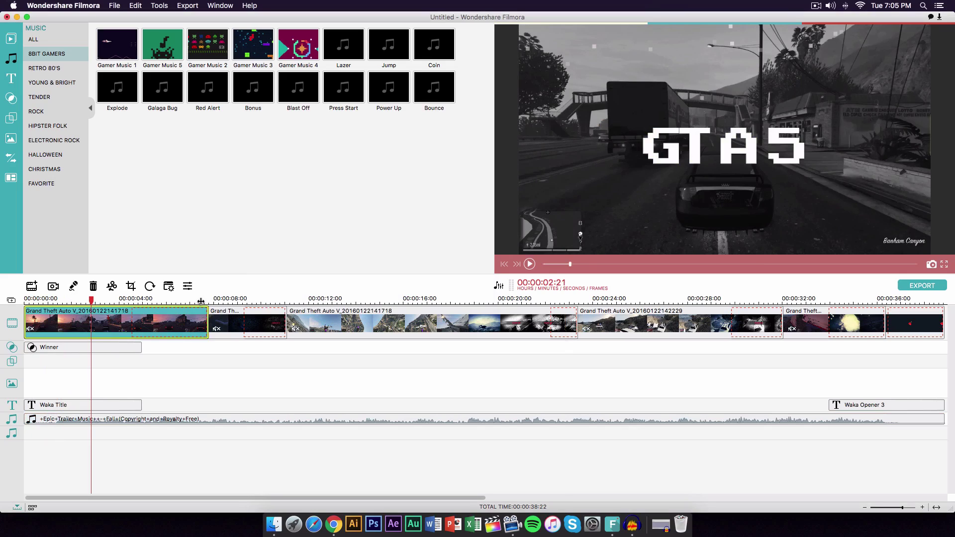
Preview from about 4 seconds, then scrub the playhead from 10 seconds back to 4.
click(121, 299)
click(137, 299)
key(space)
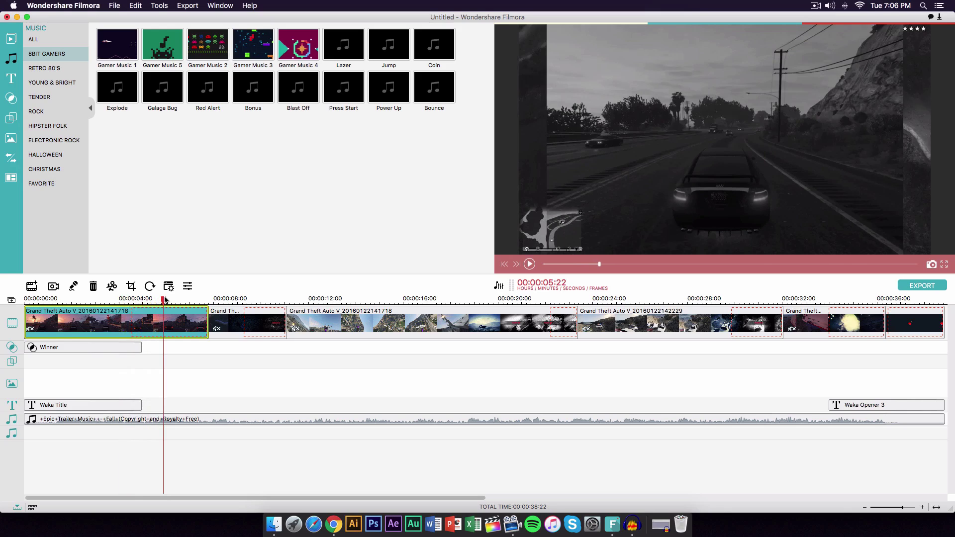
click(264, 298)
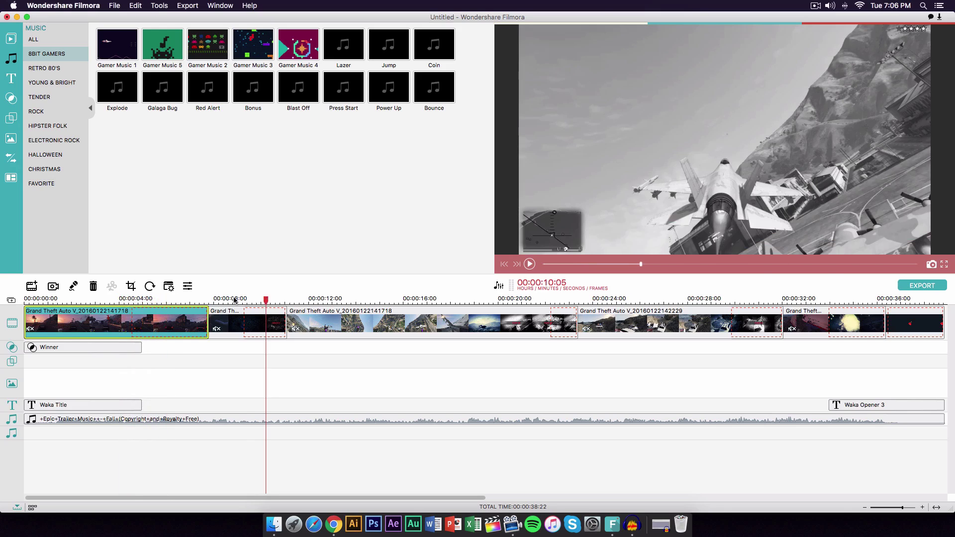
drag(265, 299, 82, 300)
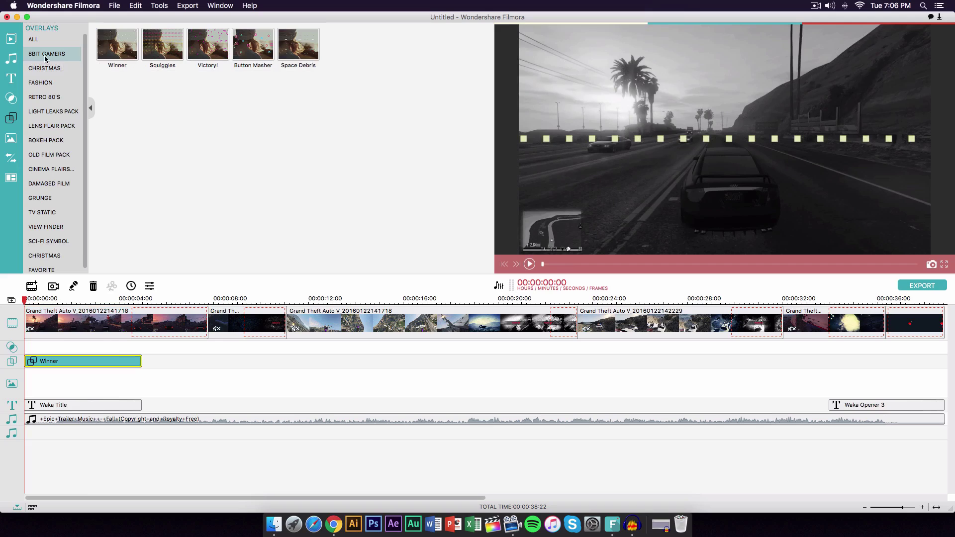
Preview the Winner overlay, set the playhead to 00:00:02:10, and show the 8BIT GAMERS titles.
click(119, 47)
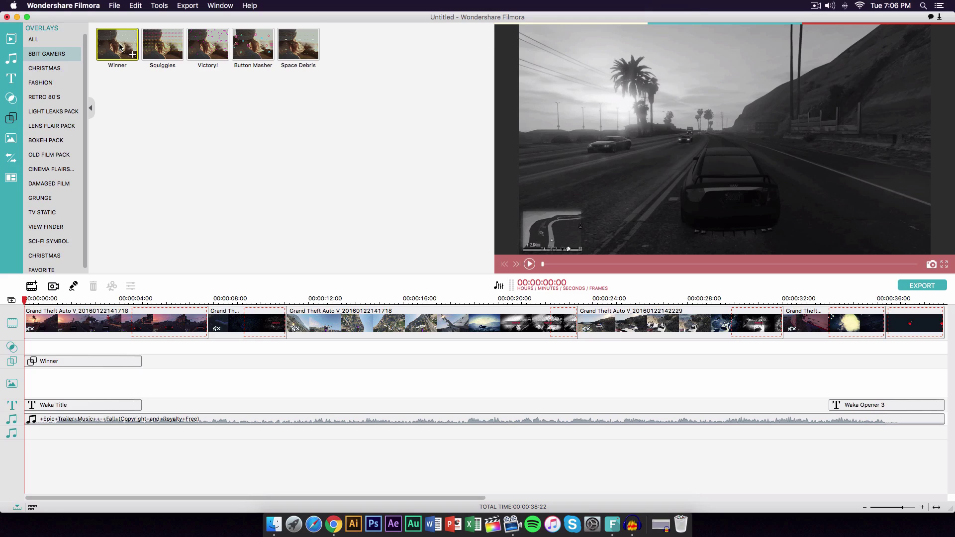
click(120, 47)
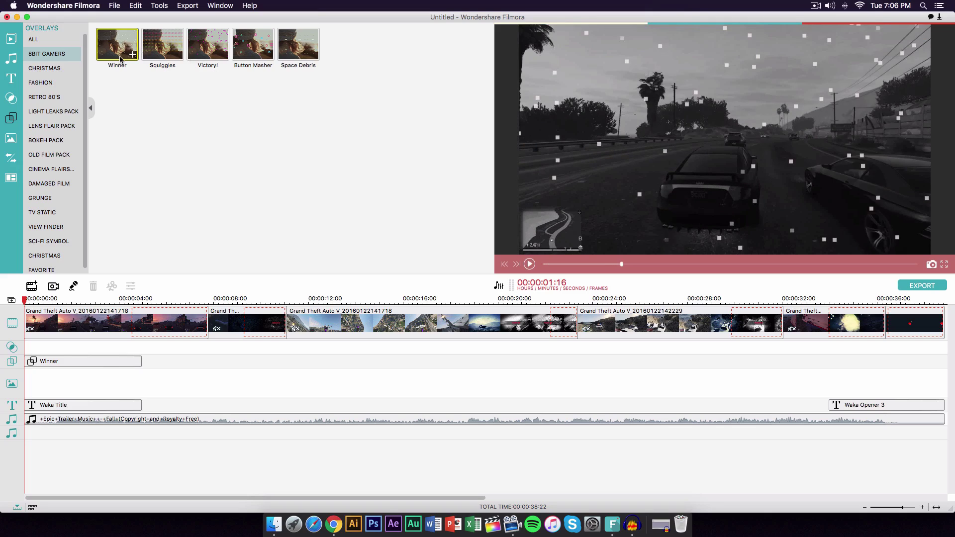
drag(24, 299, 81, 300)
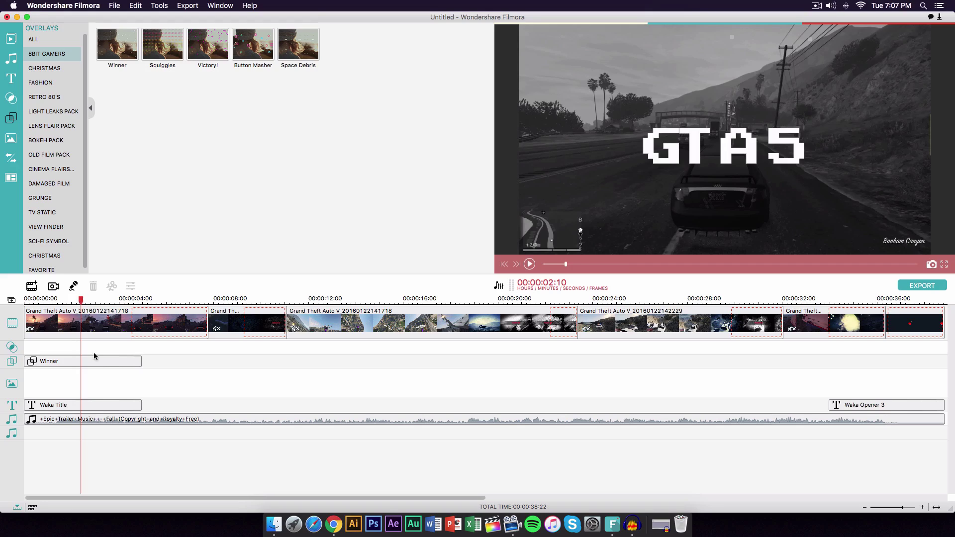
click(11, 79)
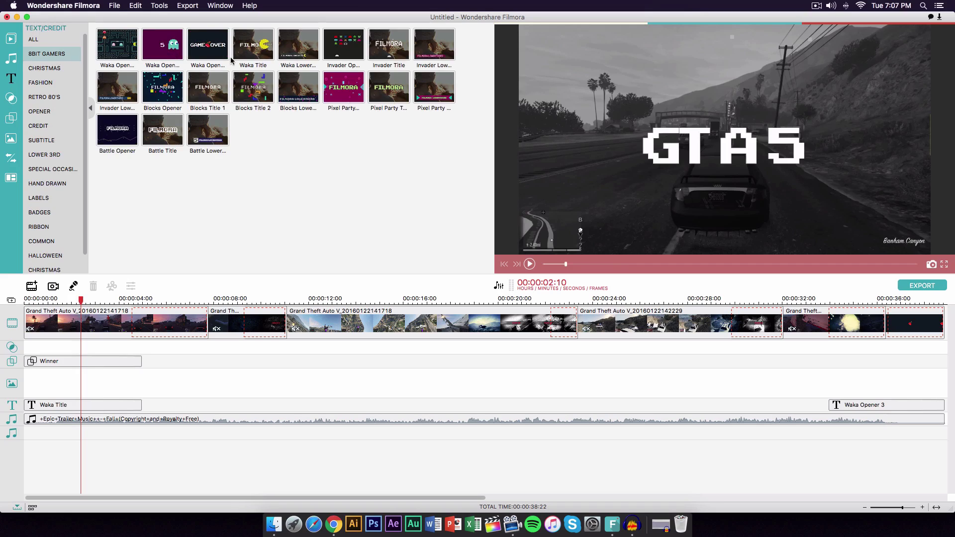
click(253, 52)
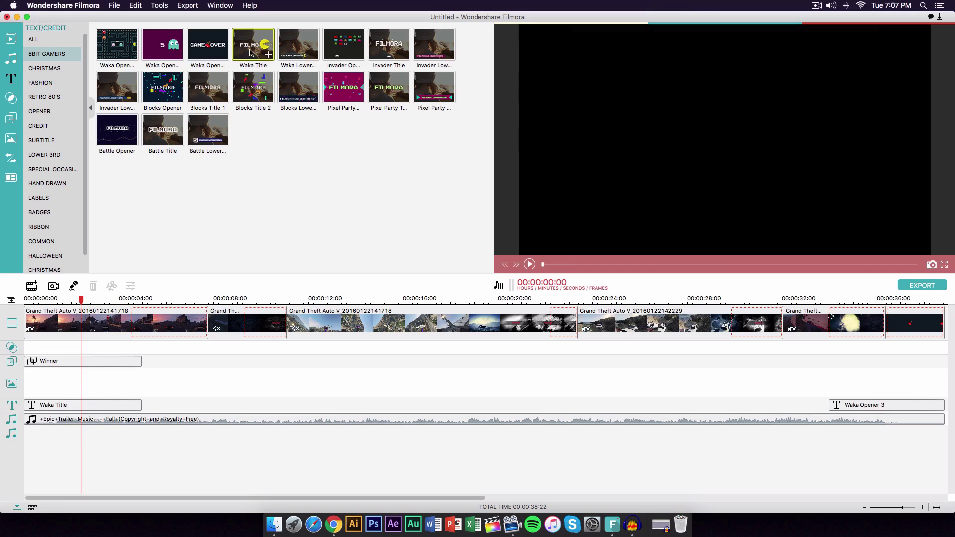
click(128, 50)
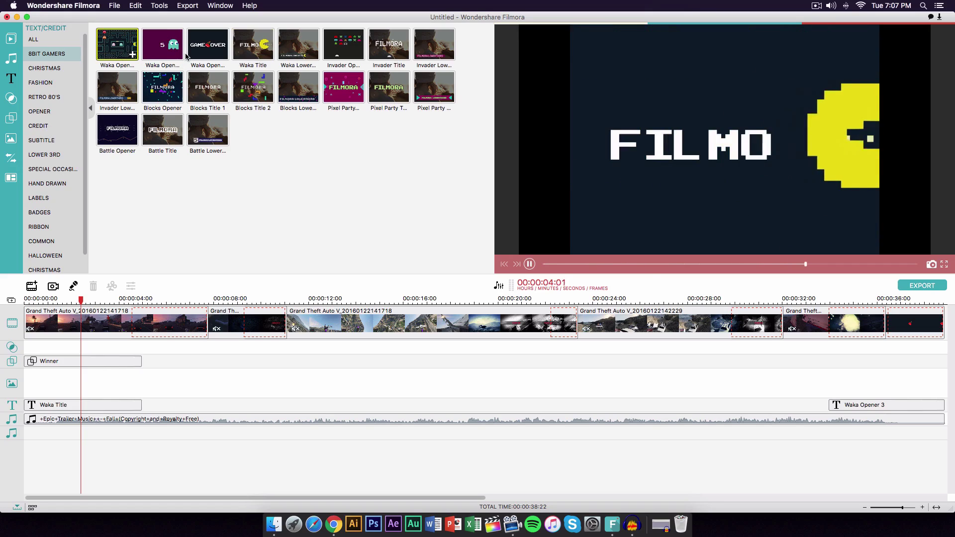
click(739, 154)
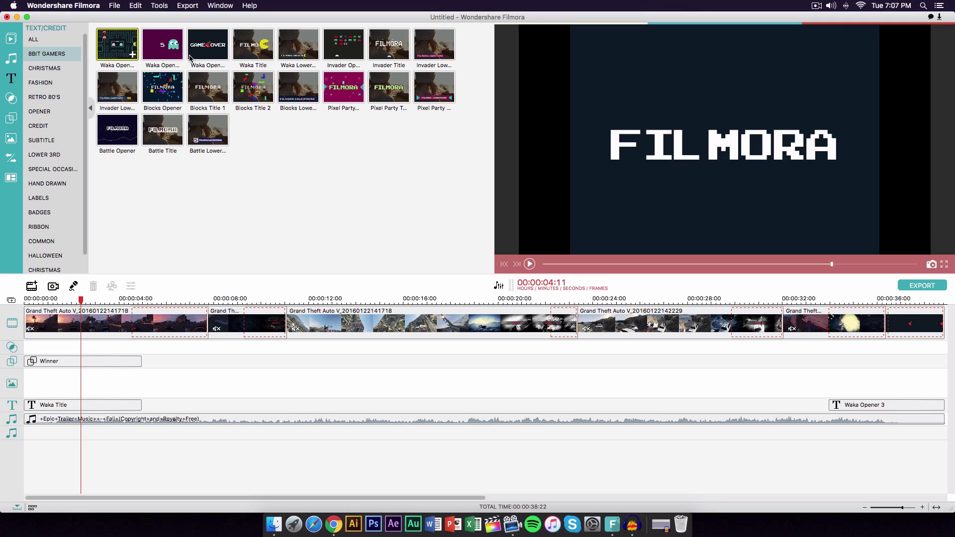
double_click(164, 50)
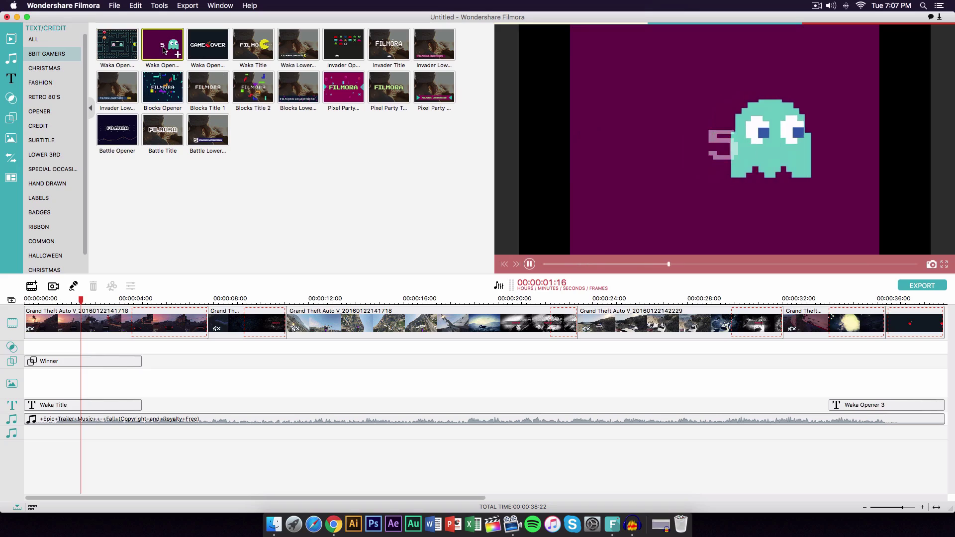
key(space)
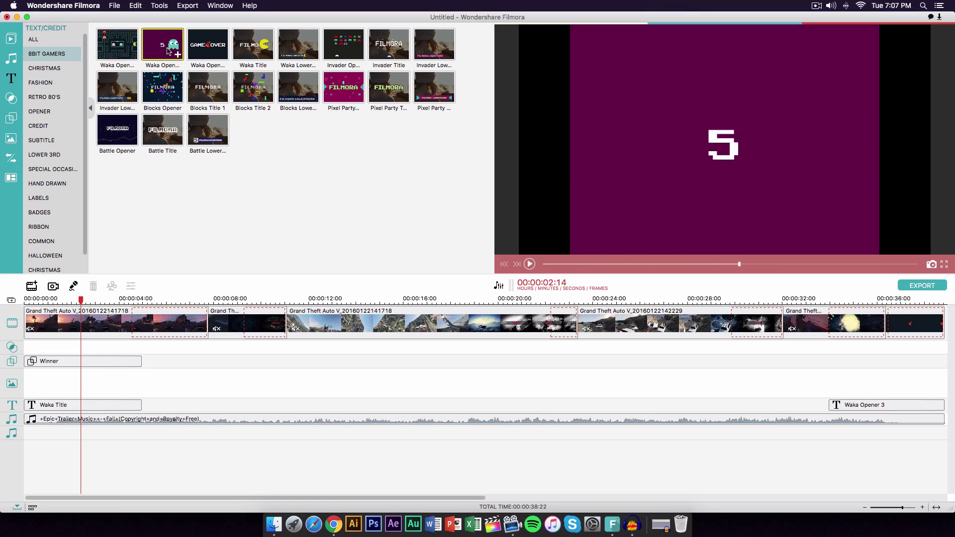
click(209, 49)
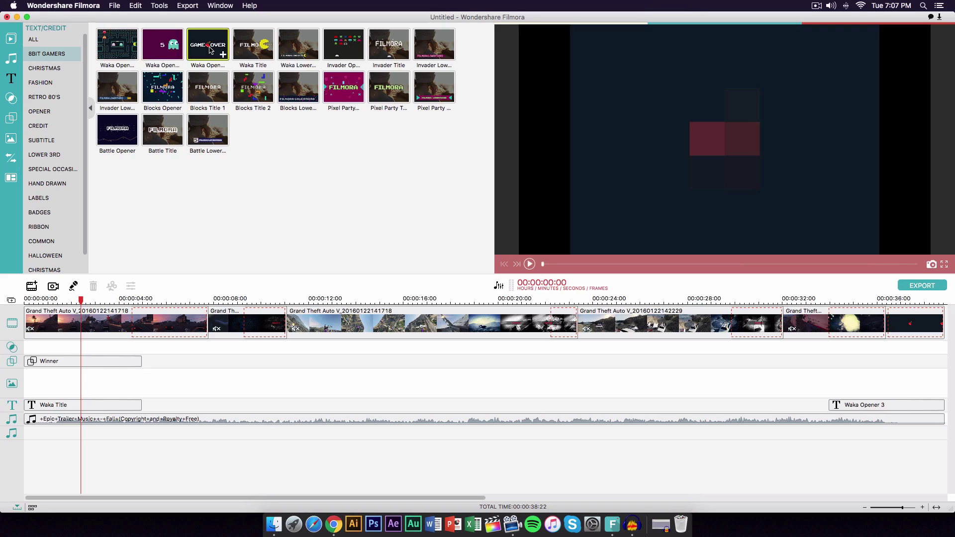
key(space)
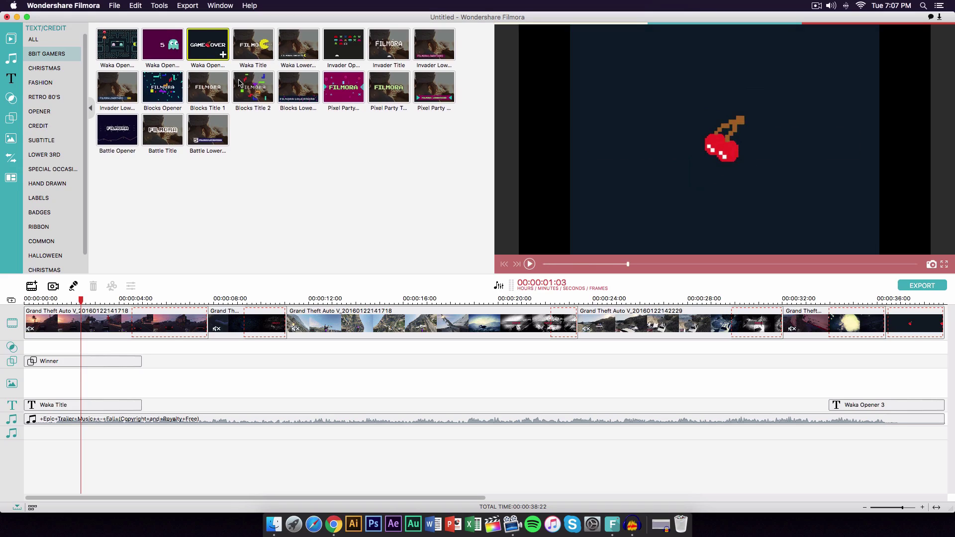
click(254, 79)
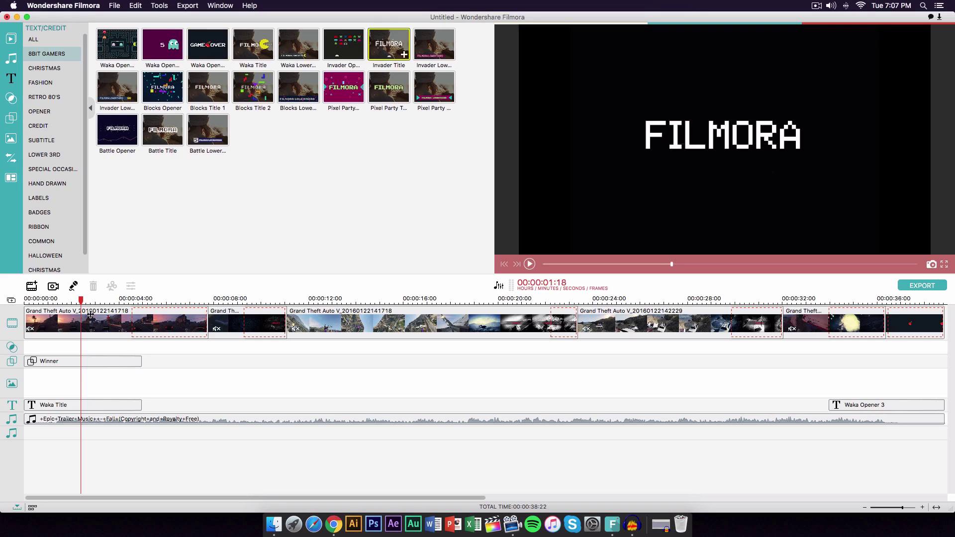
click(101, 403)
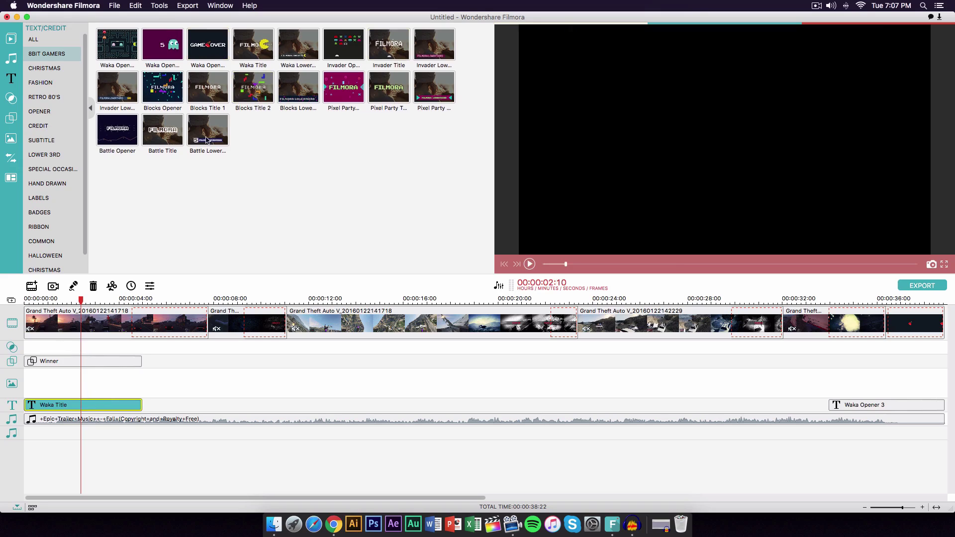
Open the Waka Title's GTA 5 text for editing and preview its animation.
double_click(57, 403)
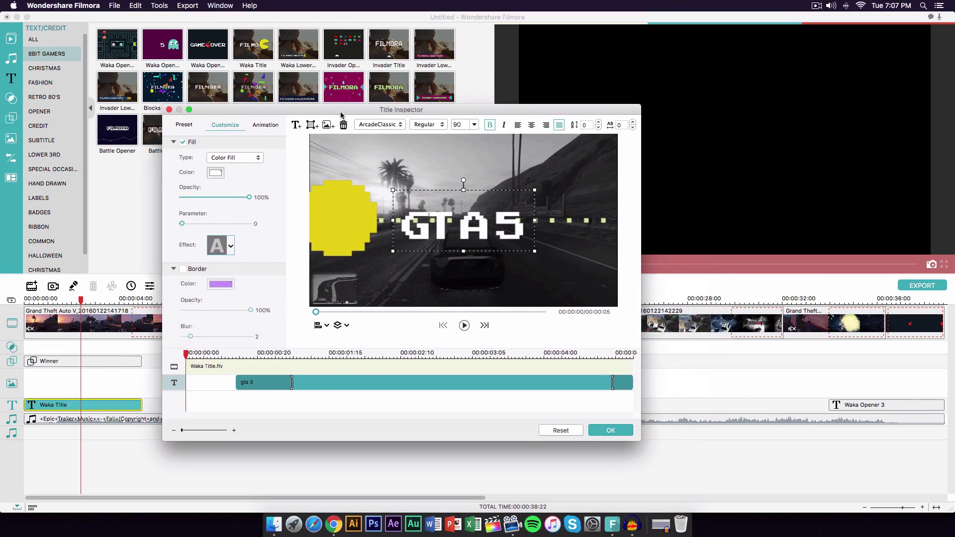
drag(341, 116, 234, 72)
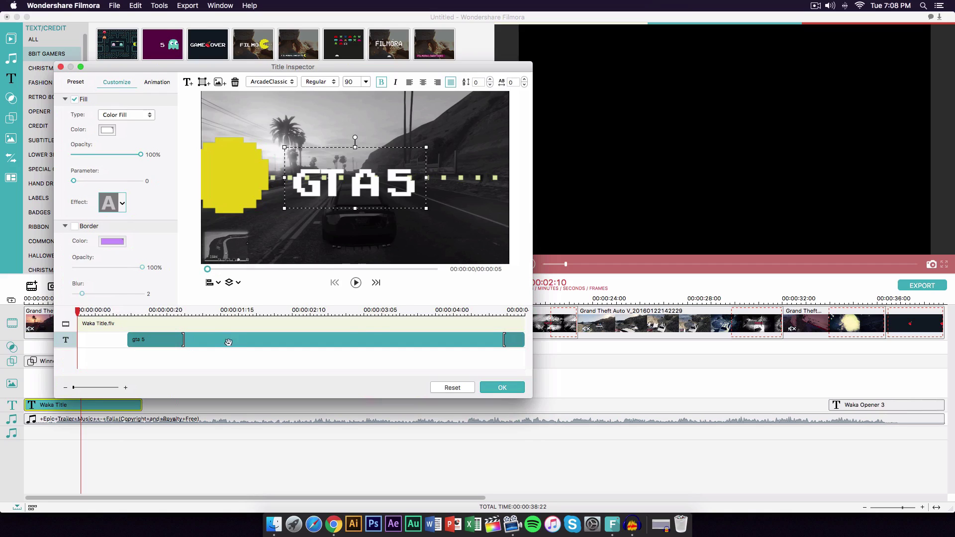
click(389, 177)
drag(361, 70, 366, 58)
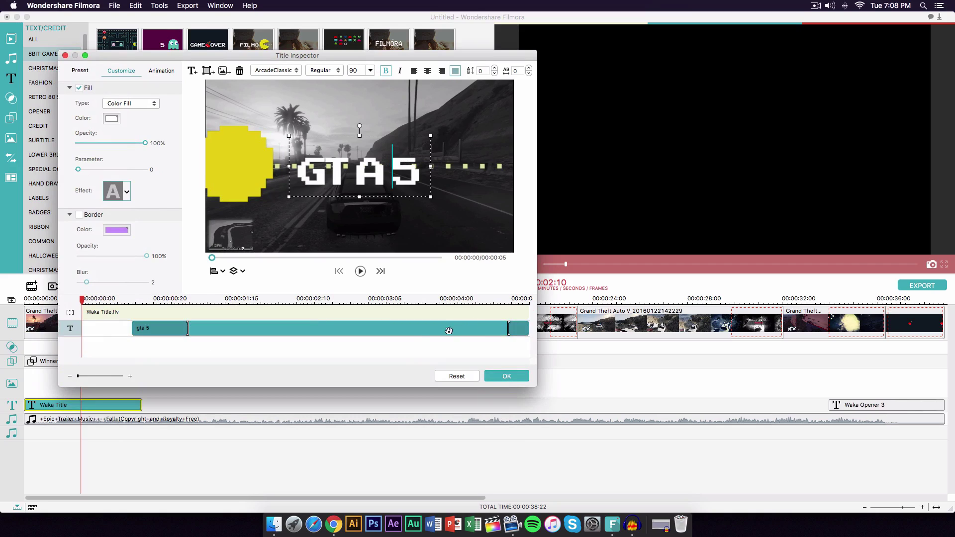
click(360, 270)
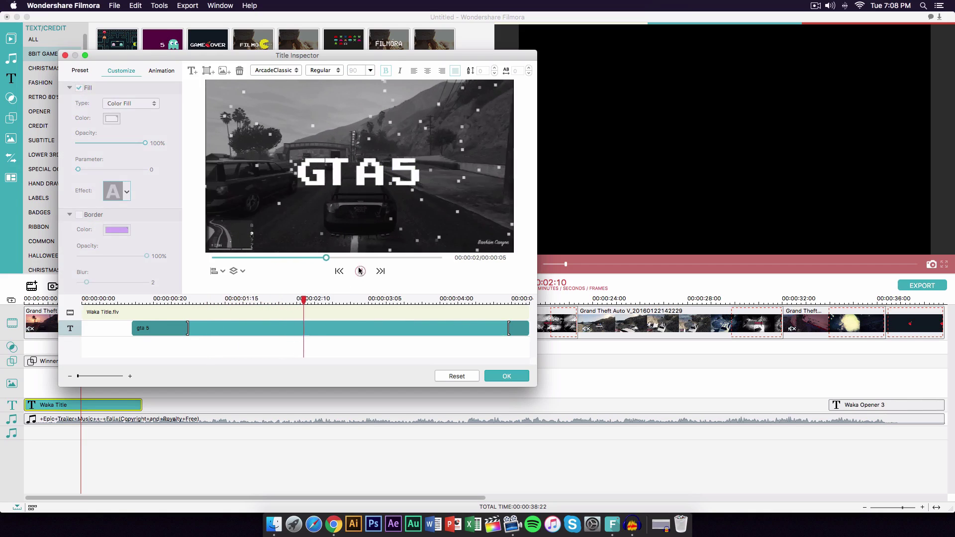
key(space)
Start the GTA 5 exit animation earlier, lengthen the intro, and replay the title.
drag(507, 328, 354, 328)
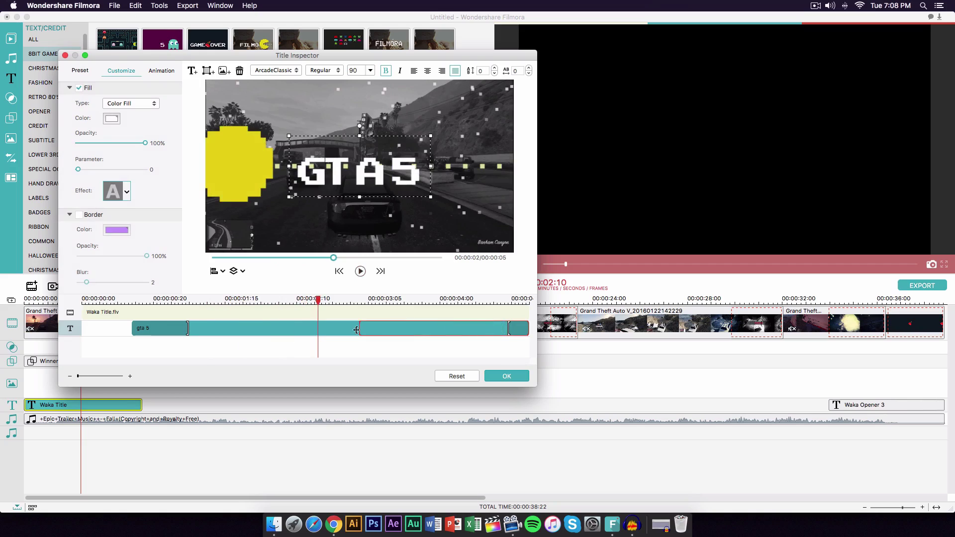
drag(185, 325, 279, 327)
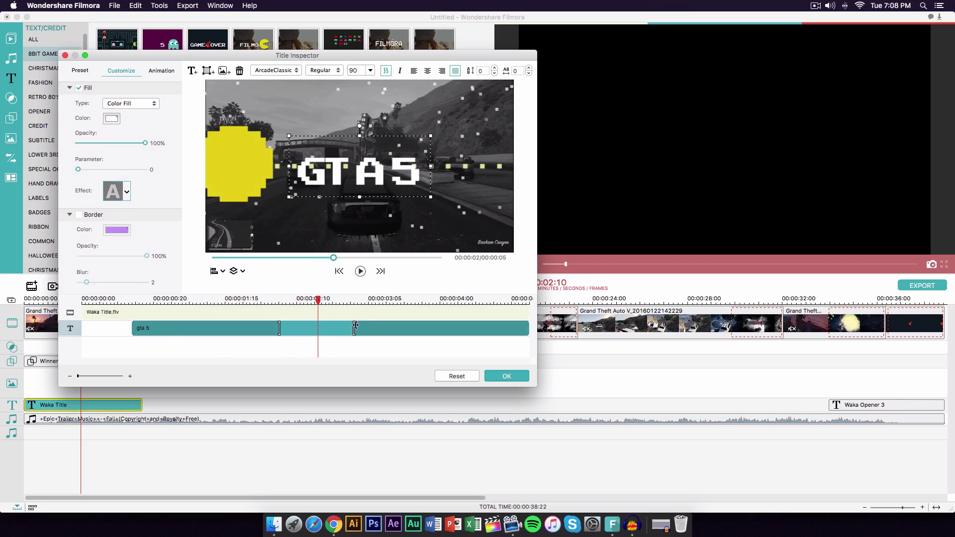
drag(354, 328, 372, 328)
drag(323, 303, 246, 303)
click(360, 271)
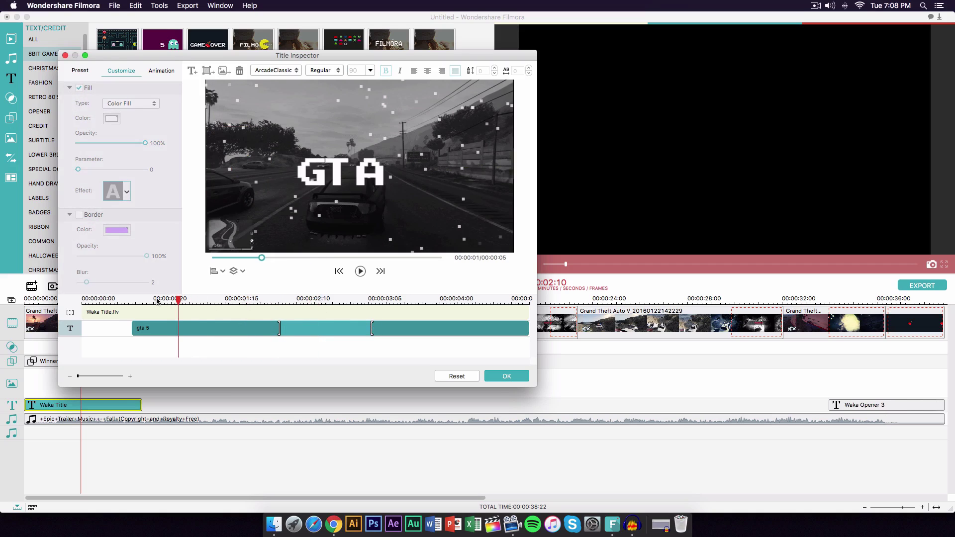
click(339, 271)
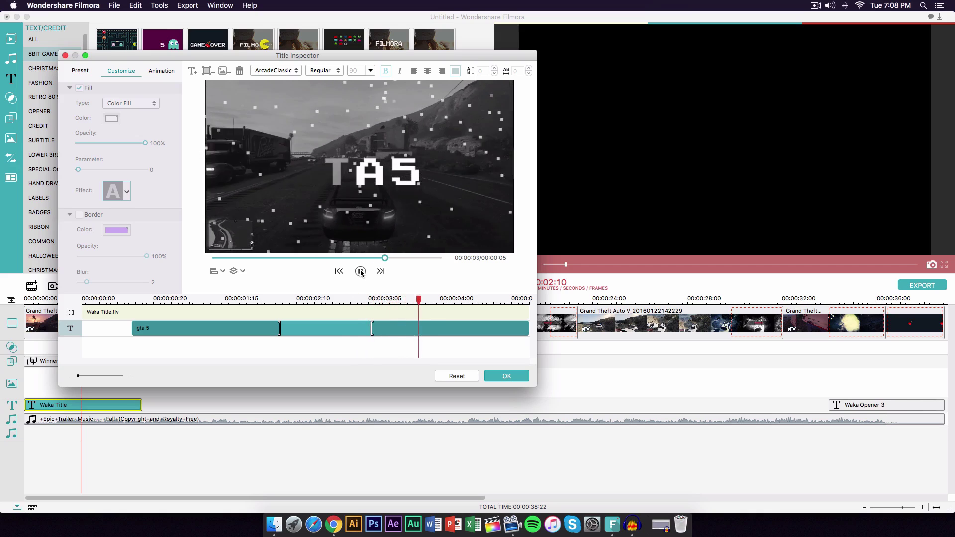
key(space)
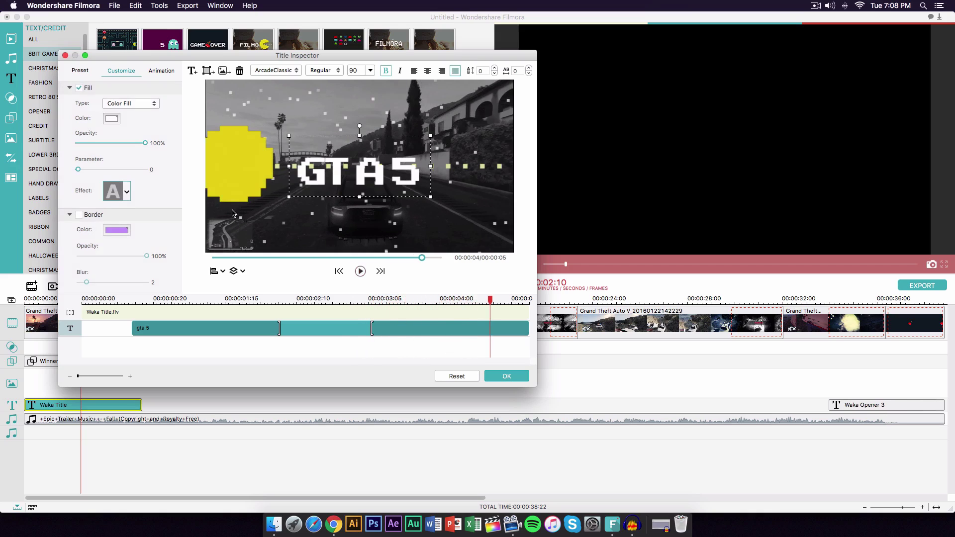
Change the GTA 5 title's fill type to Gradient.
click(128, 103)
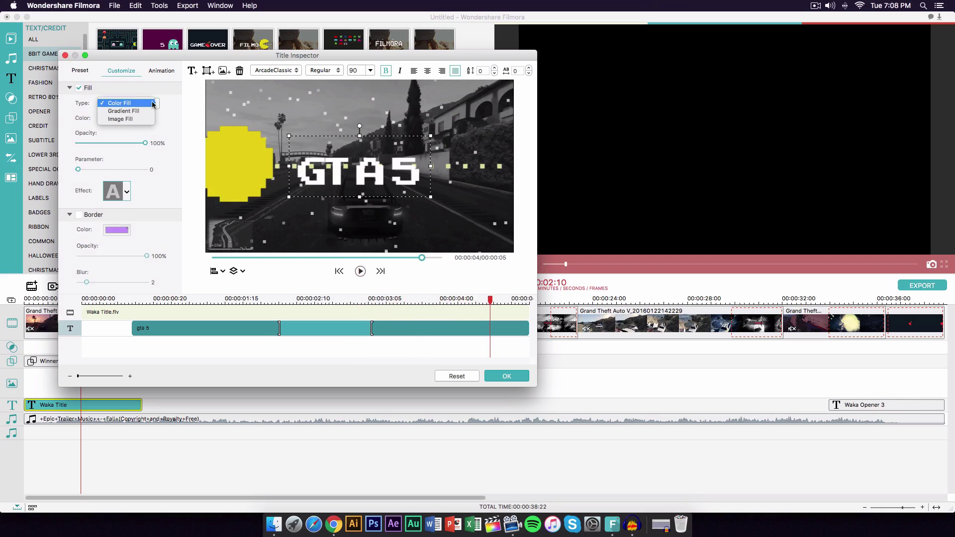
click(135, 111)
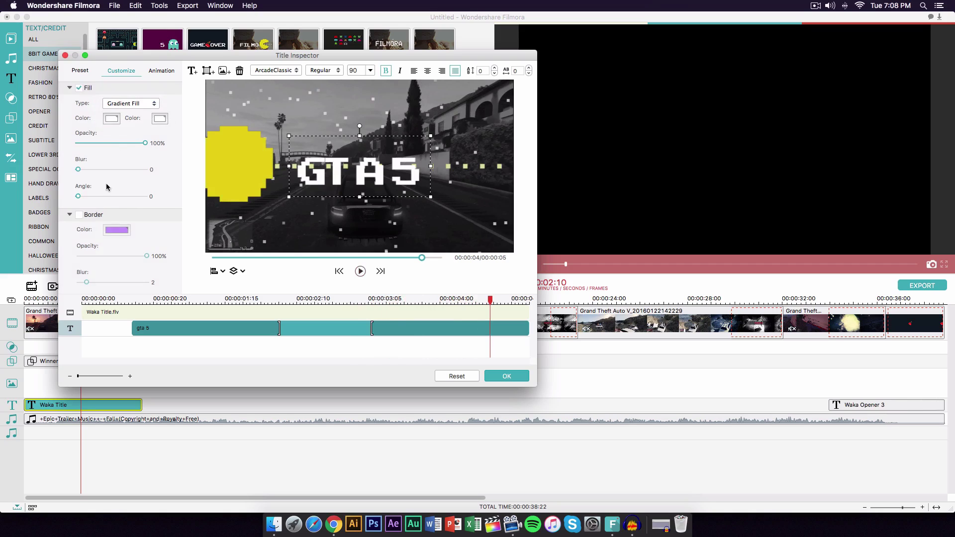
scroll(117, 201, down, 4)
scroll(125, 196, up, 2)
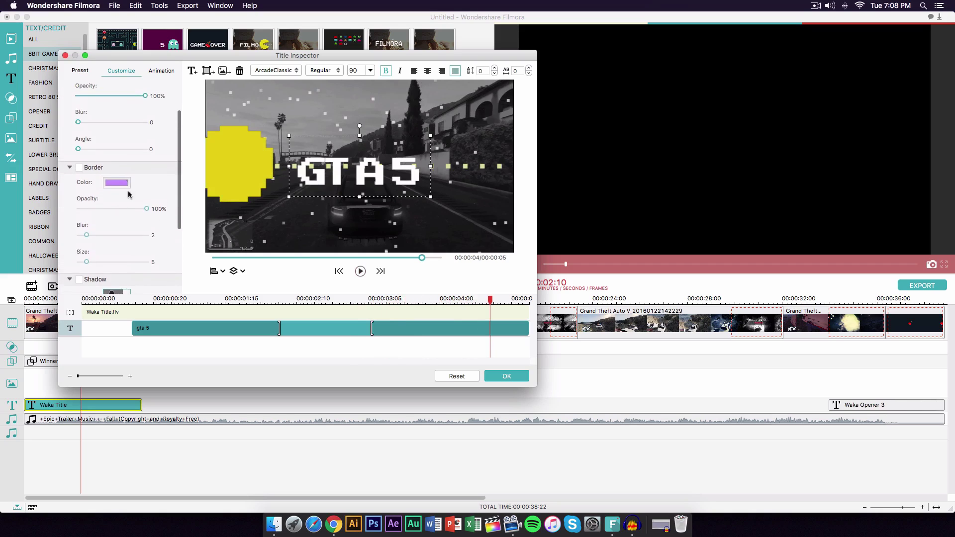
scroll(128, 194, up, 5)
Set the gradient colours to cyan and purple, keeping the fill unblurred.
click(111, 118)
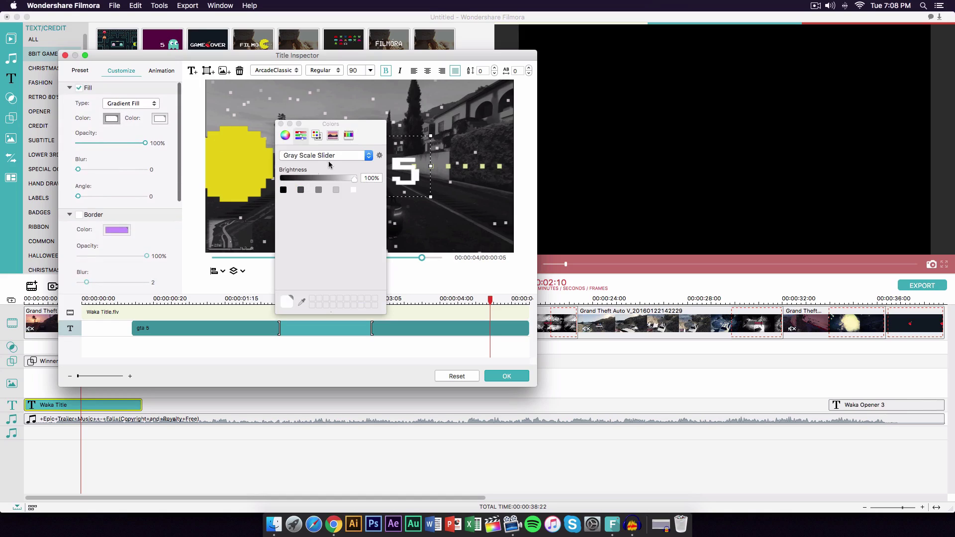
click(285, 134)
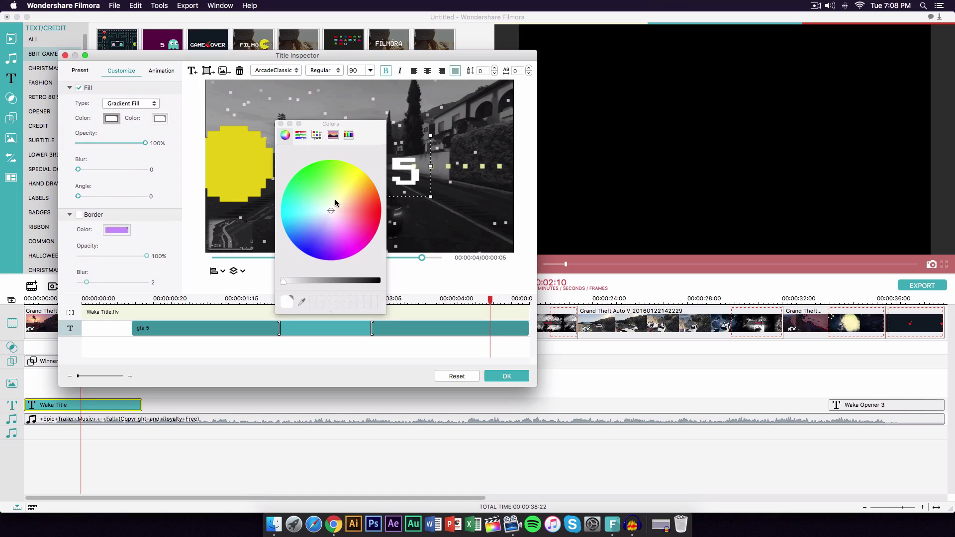
drag(335, 202, 314, 242)
click(281, 123)
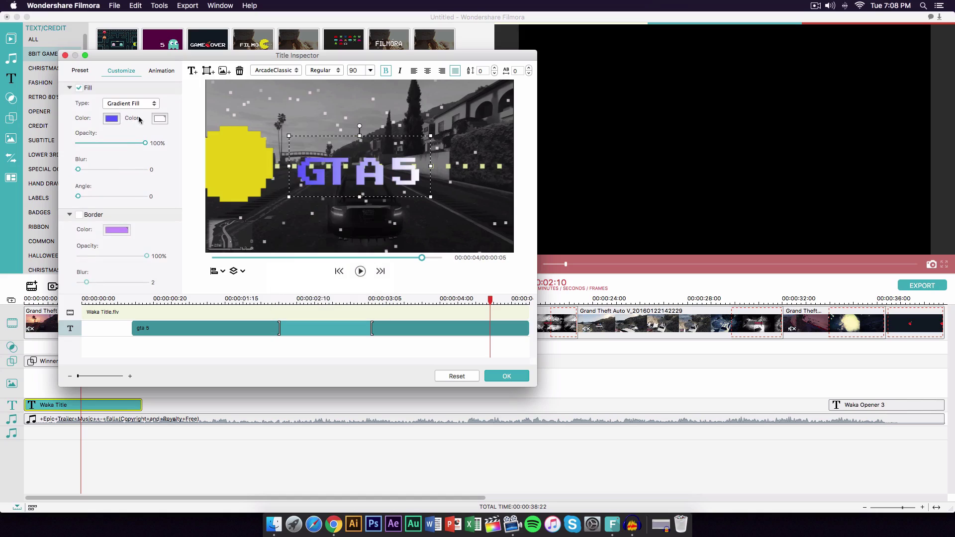
click(160, 119)
click(300, 244)
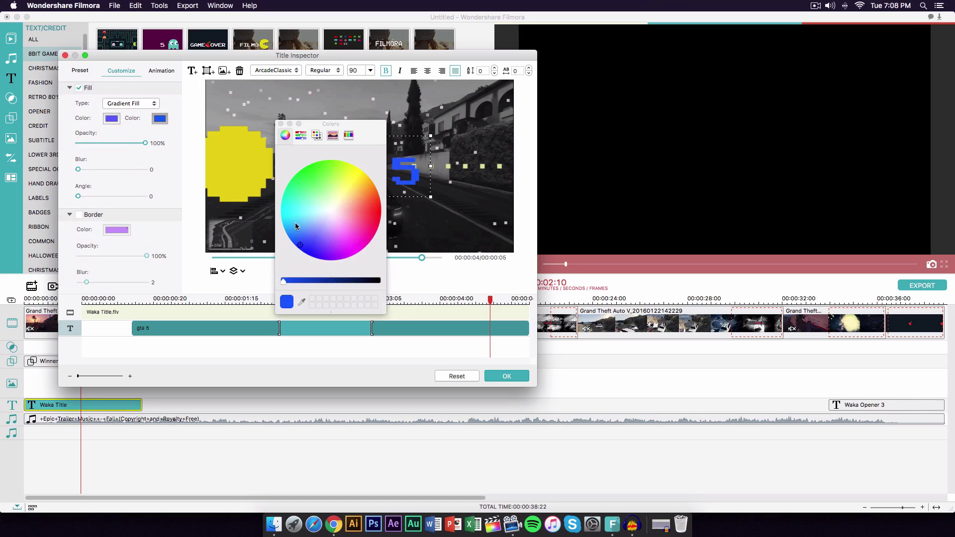
drag(304, 201, 325, 230)
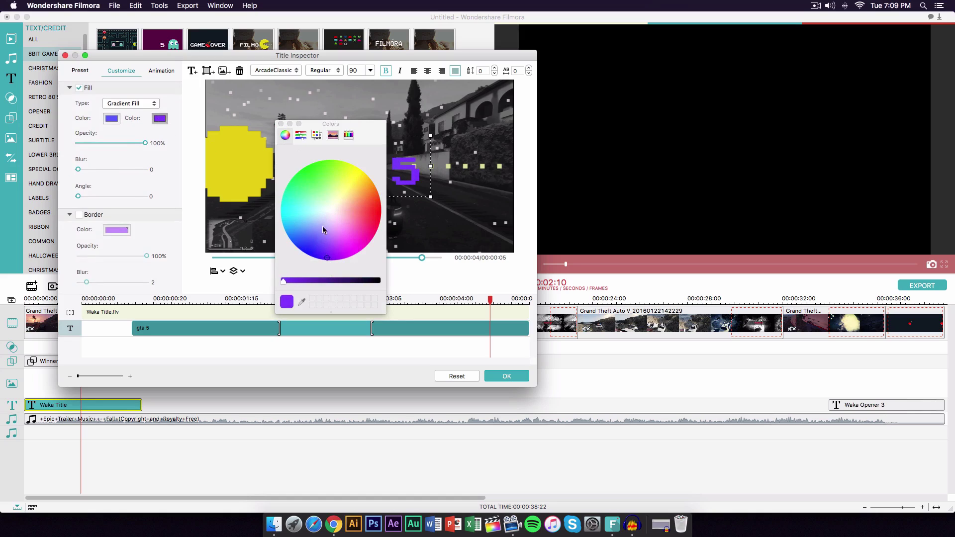
click(281, 123)
click(114, 121)
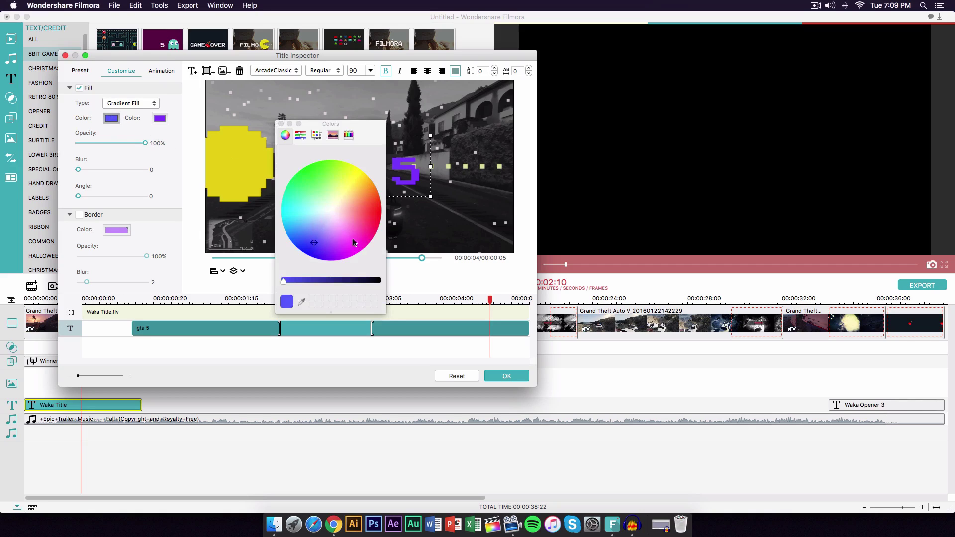
click(288, 217)
click(280, 124)
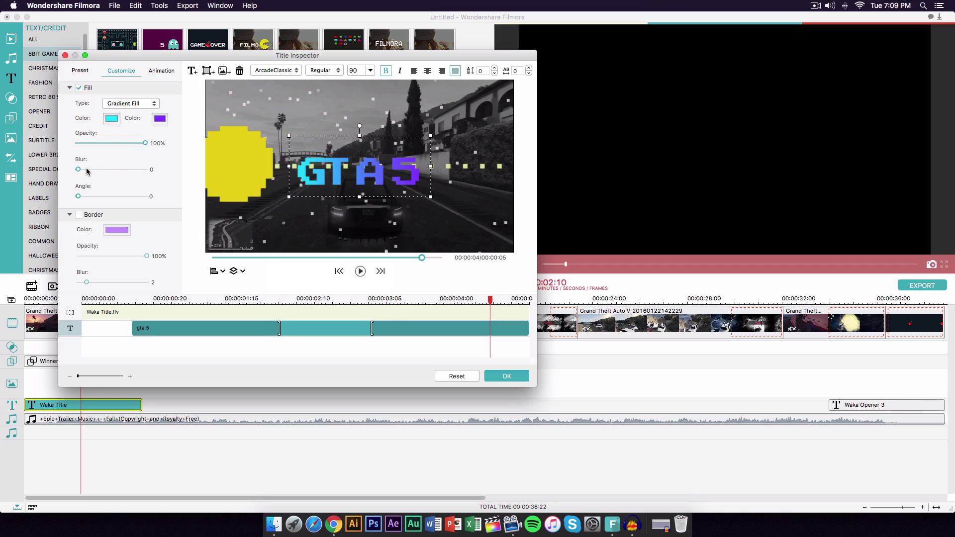
drag(82, 170, 121, 195)
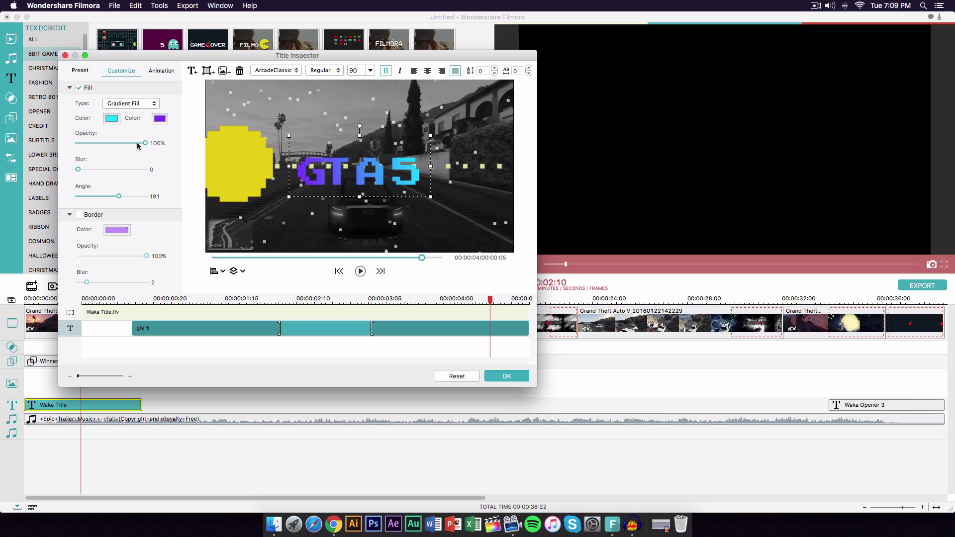
Change the title fill type to Image Fill.
click(138, 109)
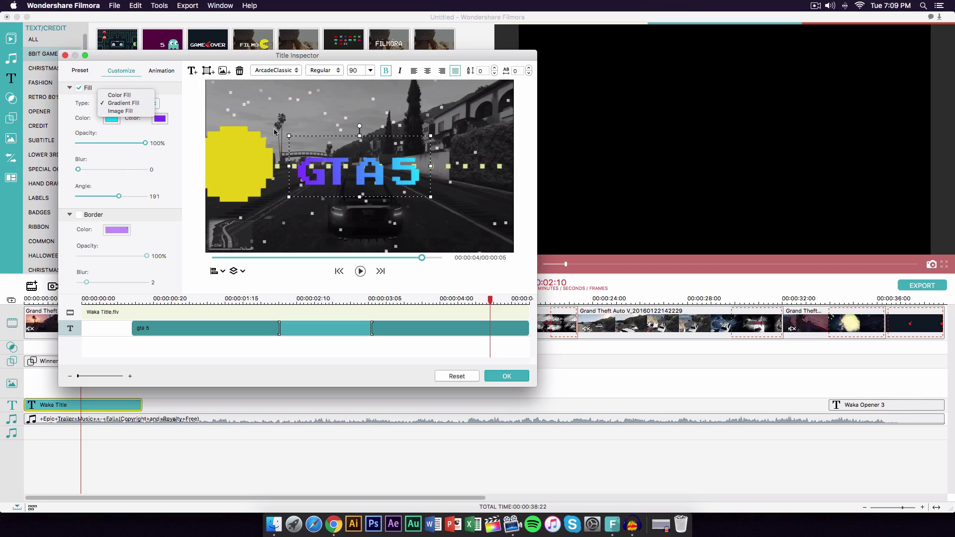
click(139, 121)
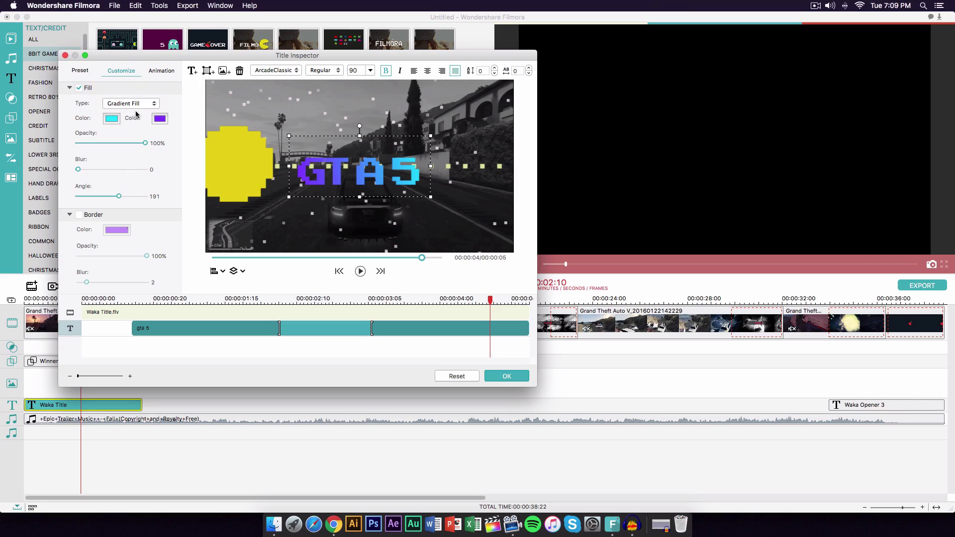
click(142, 103)
click(132, 110)
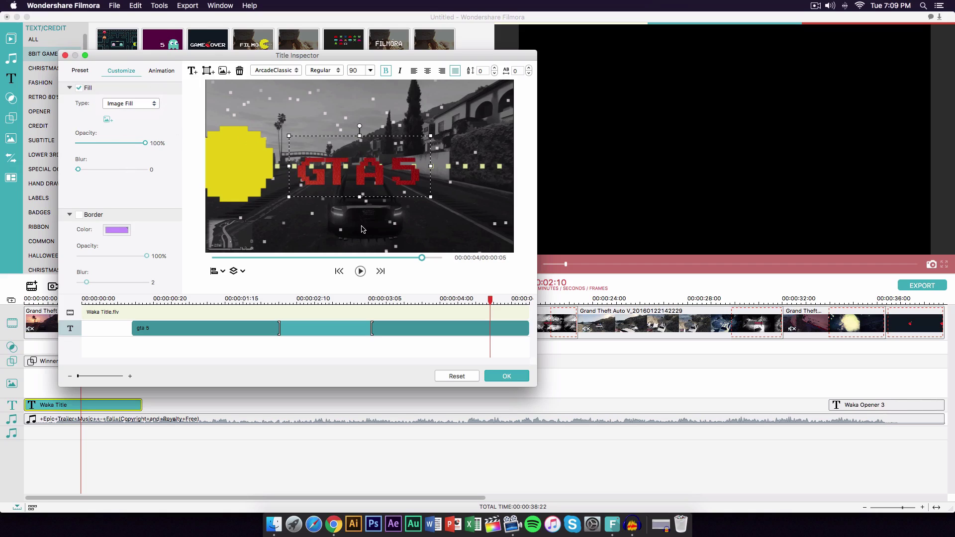
Turn on the title border and set its colour to pure white at 100% brightness.
click(588, 298)
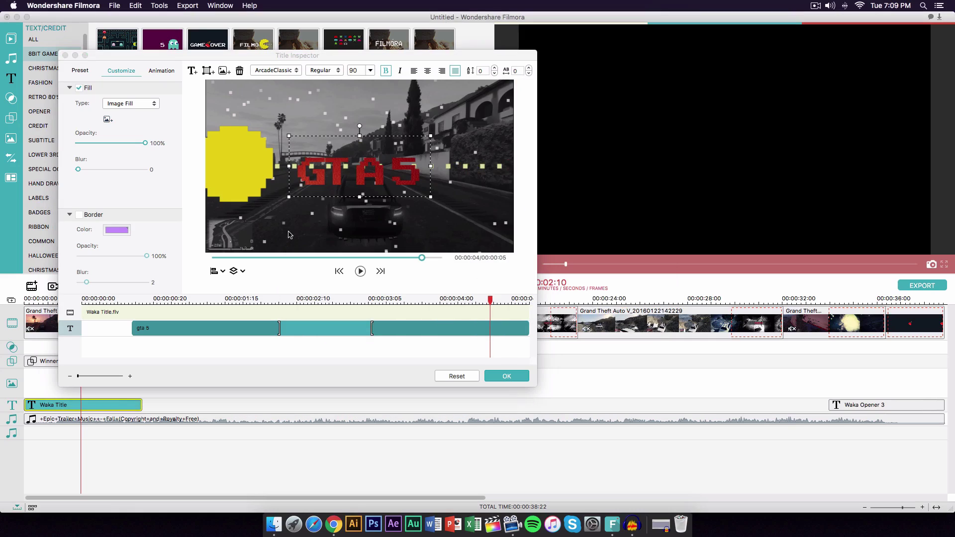
scroll(159, 192, down, 4)
click(79, 137)
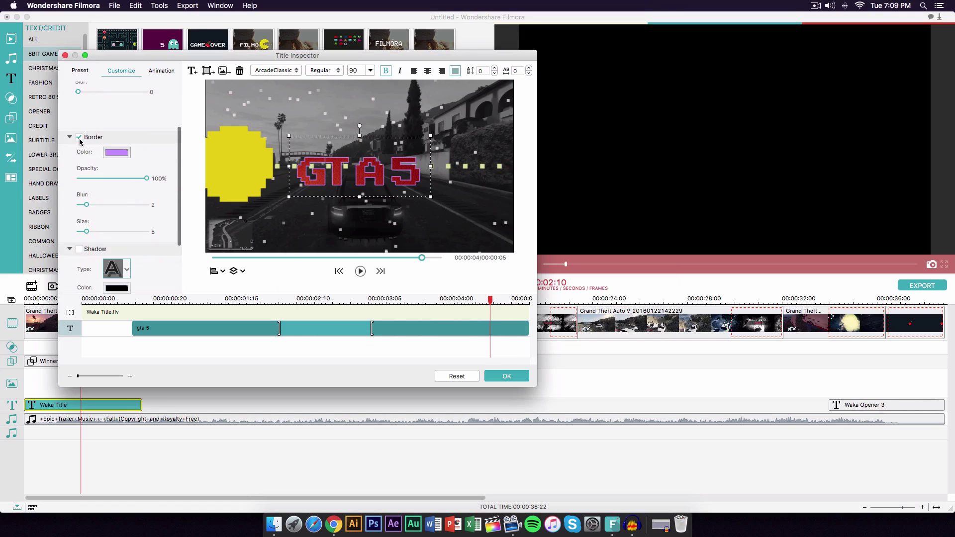
click(116, 152)
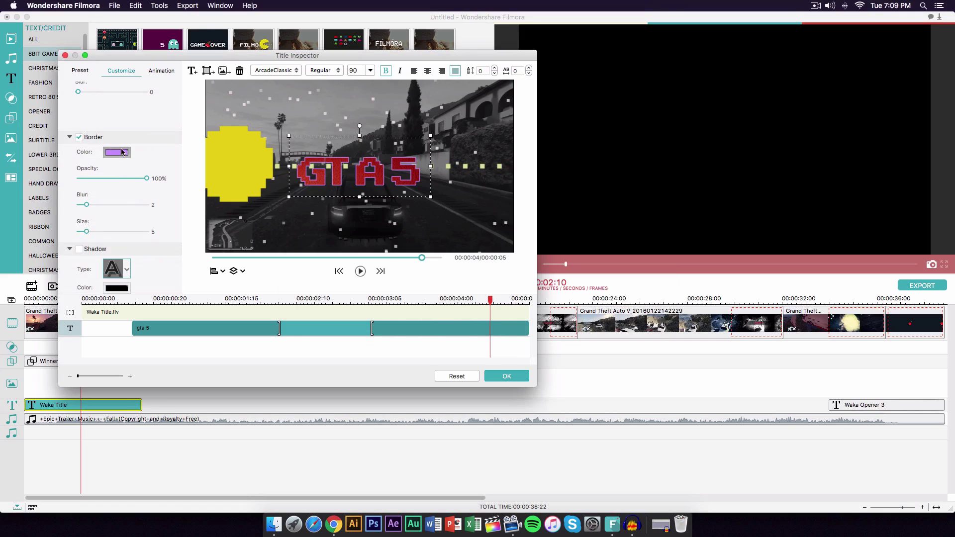
click(328, 213)
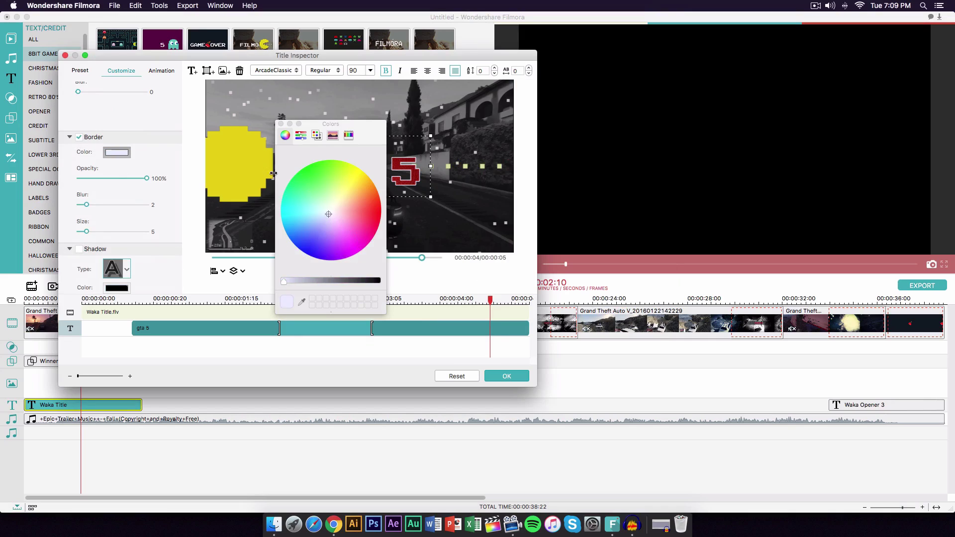
click(301, 135)
click(354, 190)
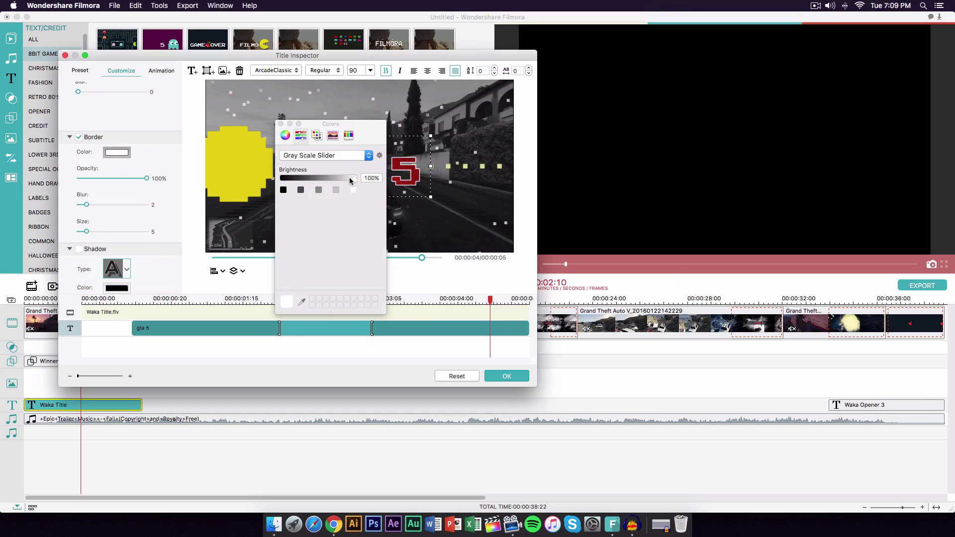
click(281, 123)
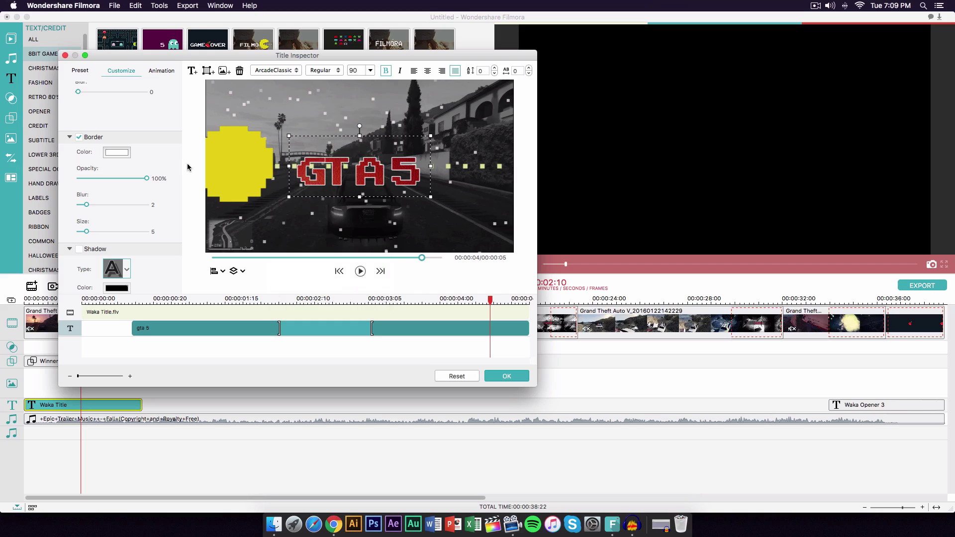
Set the border blur to 0 and its size to 11.
drag(87, 204, 55, 205)
drag(87, 231, 96, 232)
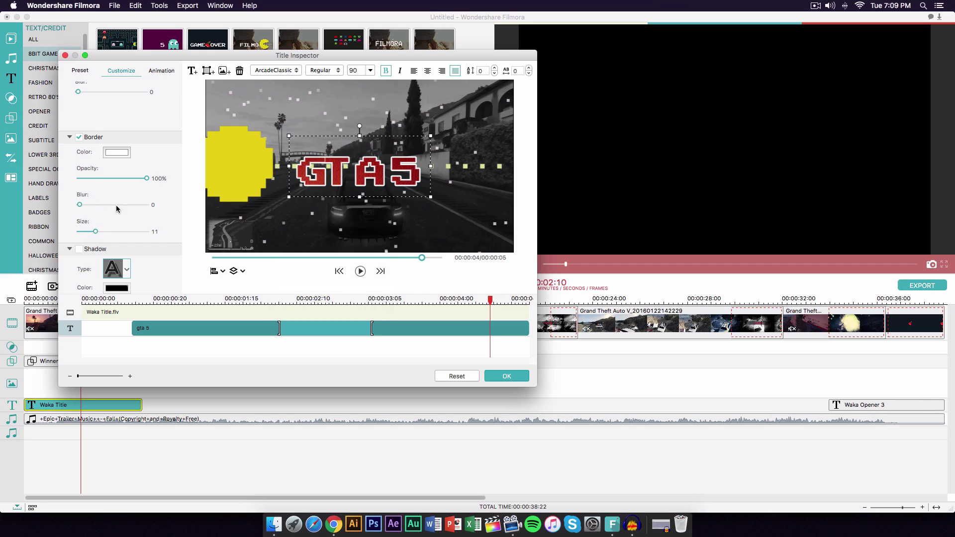
scroll(115, 206, down, 5)
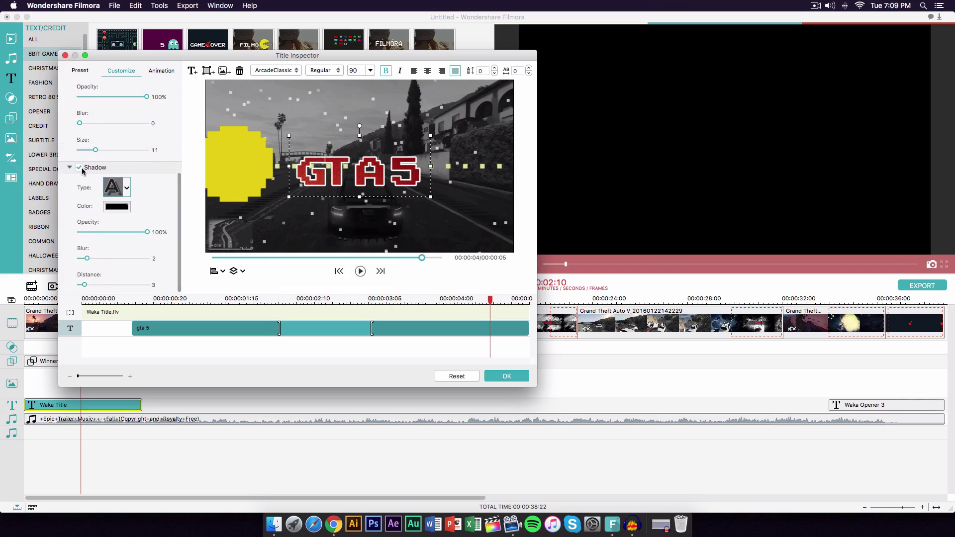
Apply the Left Dir Insert animation to the GTA 5 title.
click(161, 70)
scroll(134, 103, up, 10)
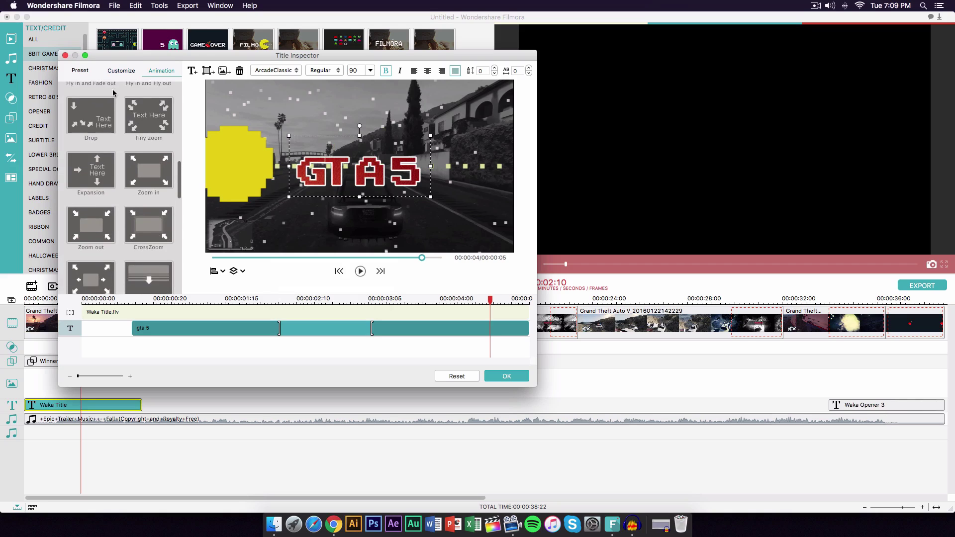
click(293, 301)
drag(292, 300, 211, 301)
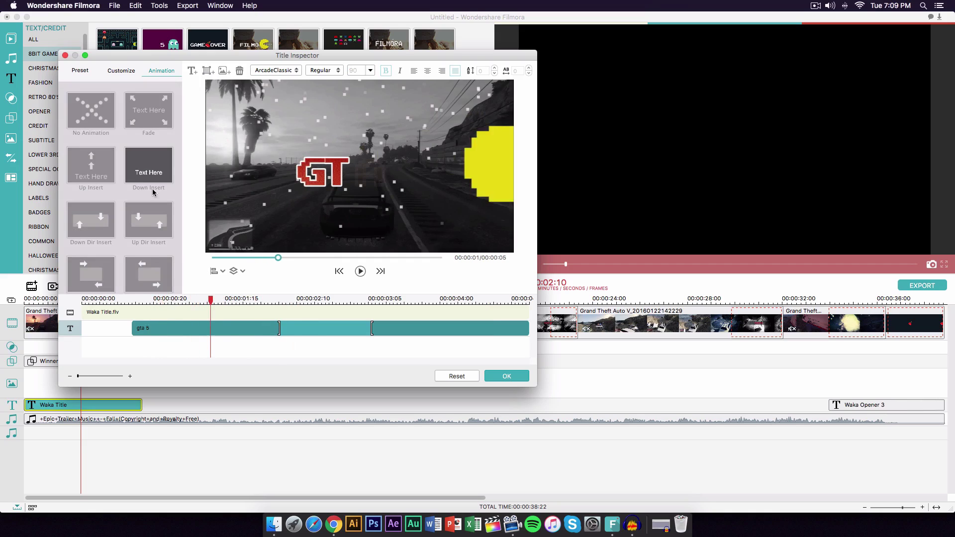
scroll(85, 172, down, 3)
click(81, 175)
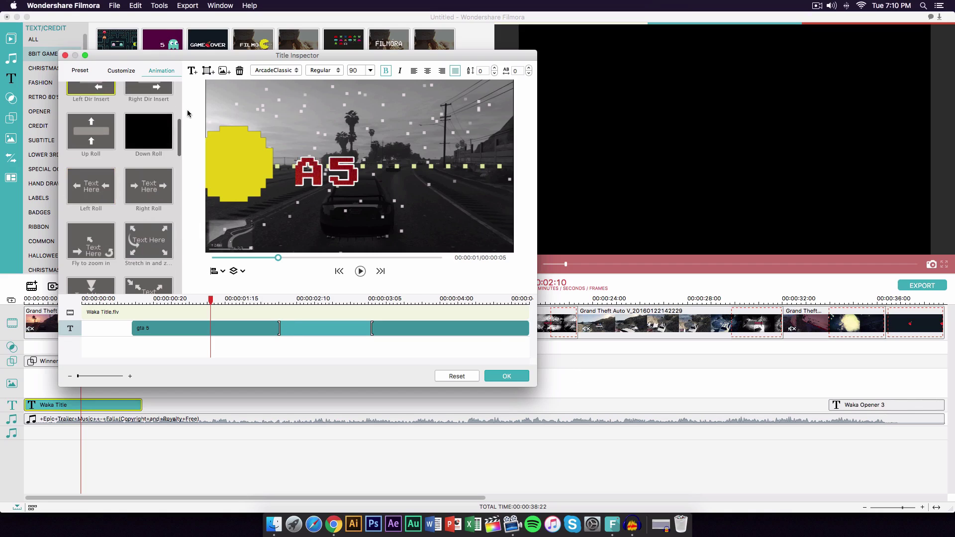
Browse the Preset text styles, then return to the font settings.
click(95, 70)
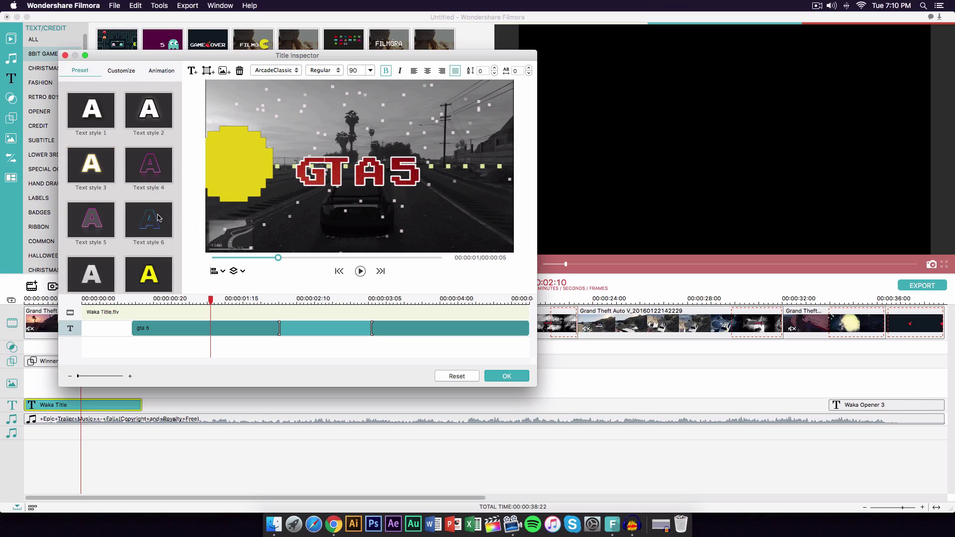
scroll(158, 218, down, 10)
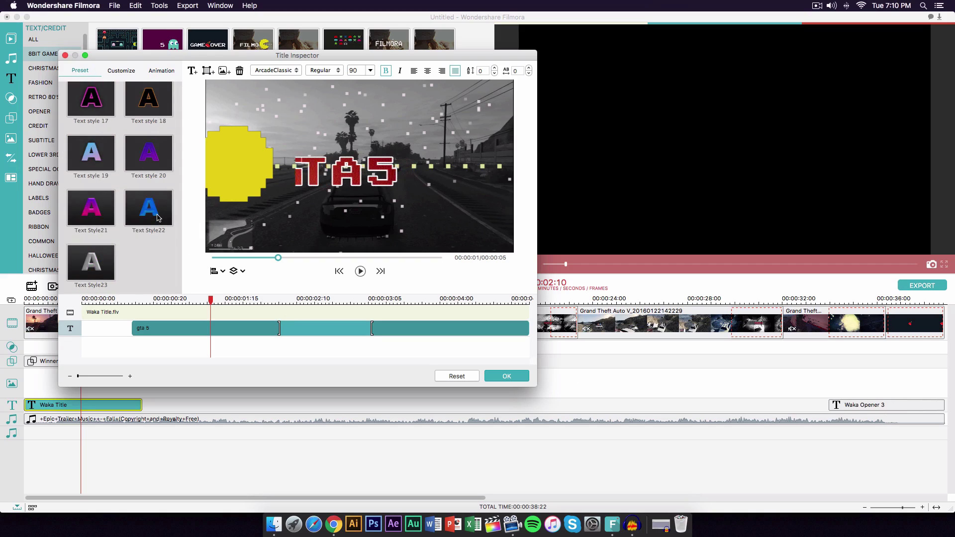
scroll(150, 207, up, 10)
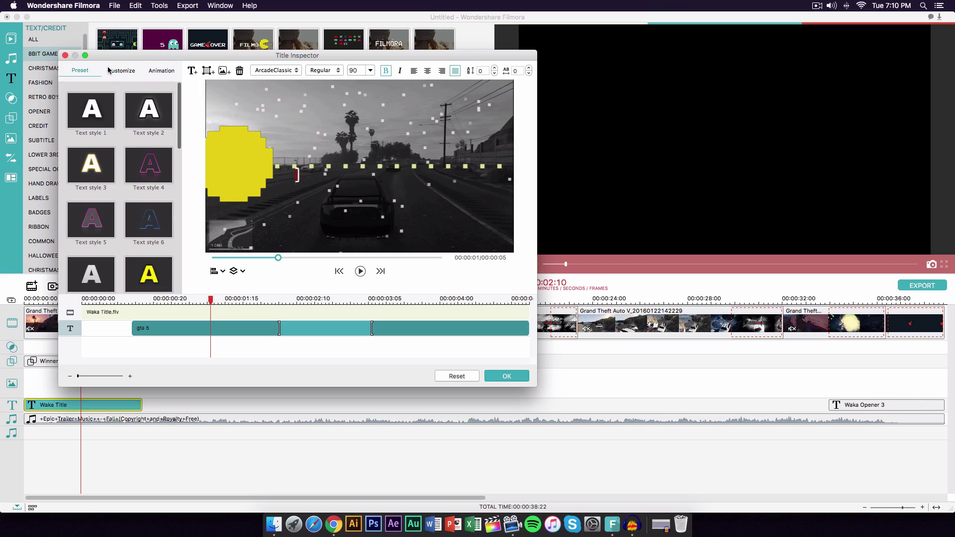
click(270, 71)
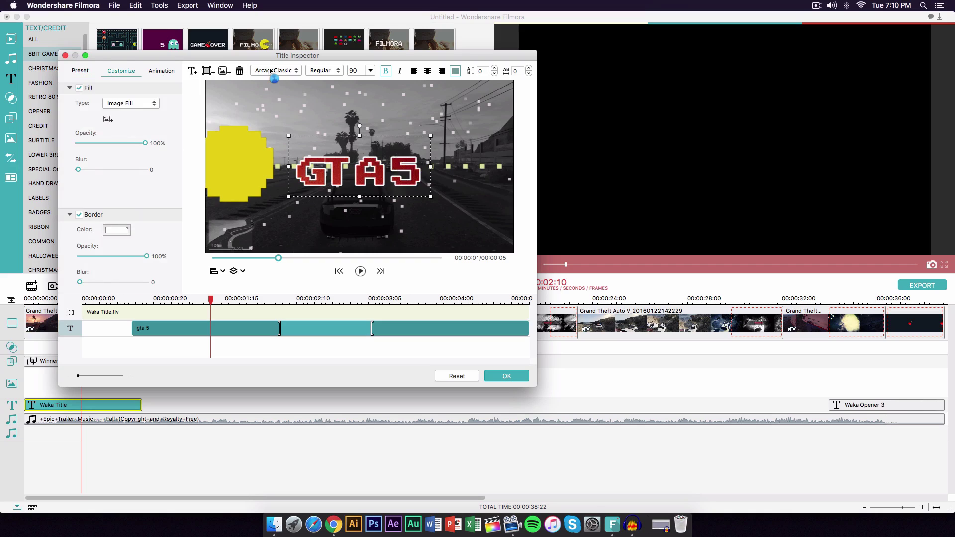
Close the Title Inspector and preview the montage at about six seconds.
key(Return)
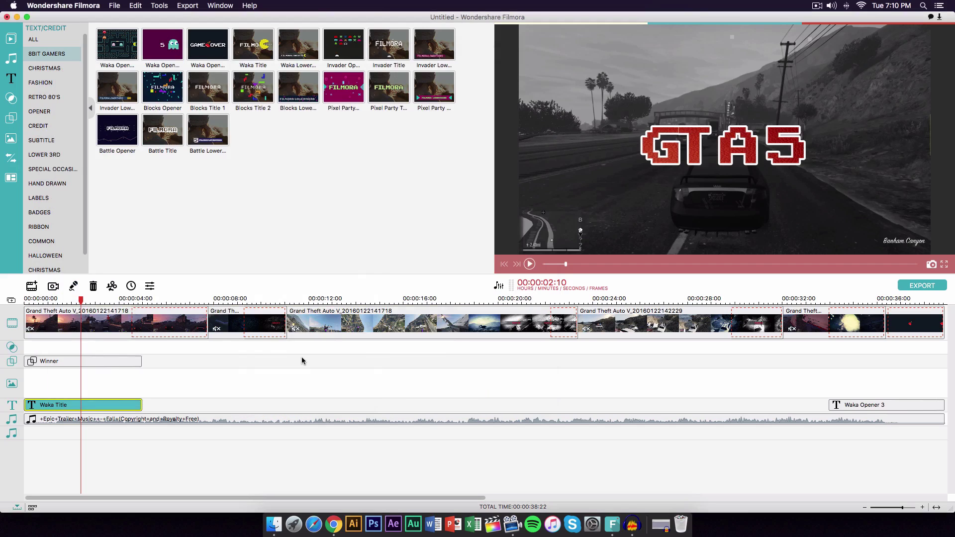
scroll(306, 358, right, 10)
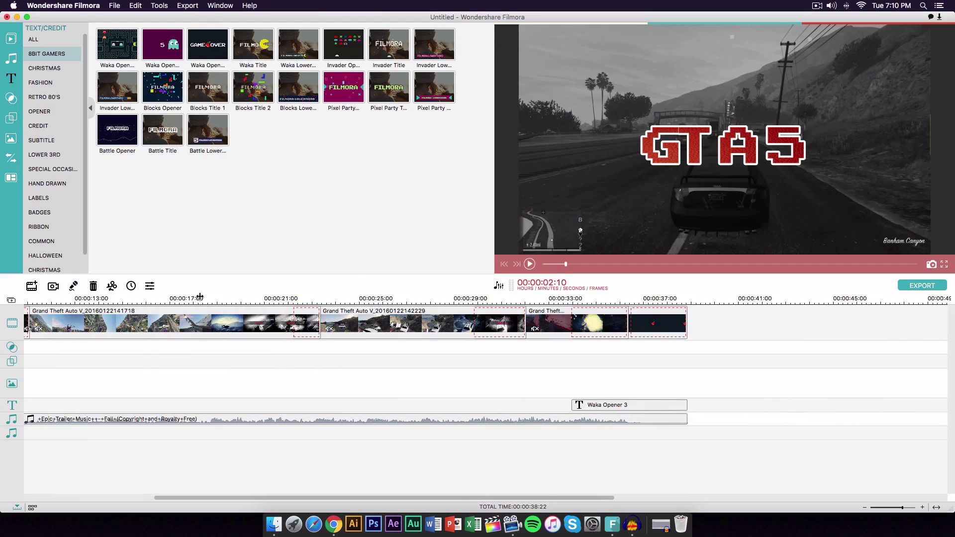
scroll(222, 312, left, 12)
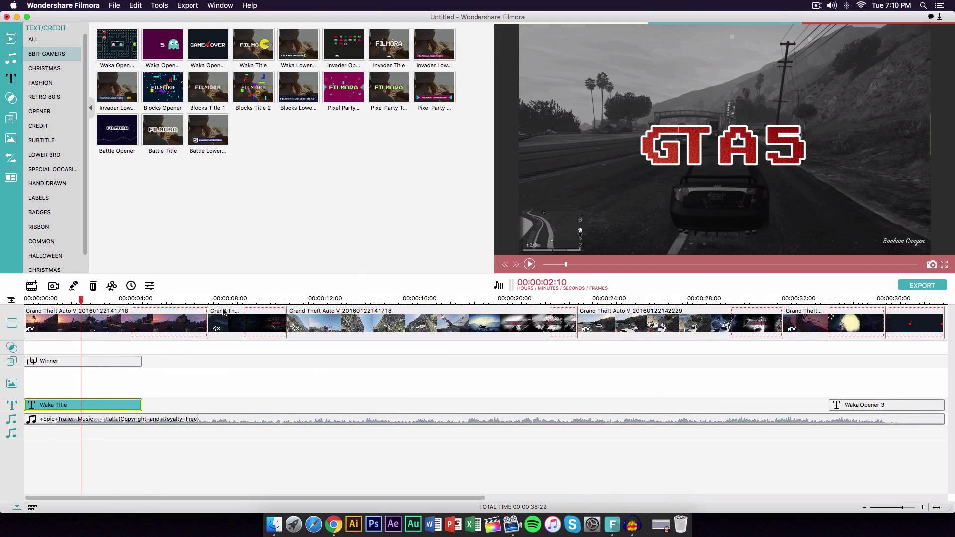
click(169, 300)
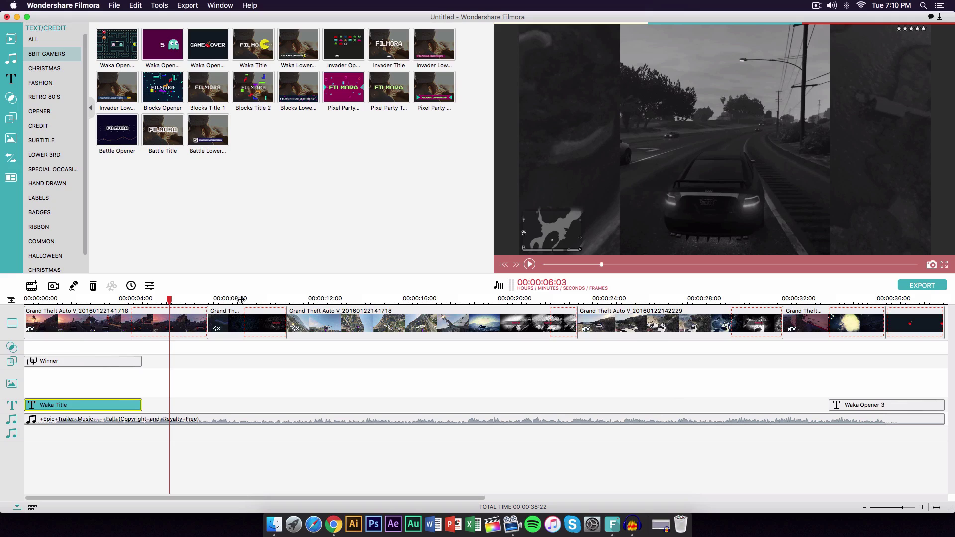
Play the transition from about 9 seconds and select the one between clips two and three.
click(267, 300)
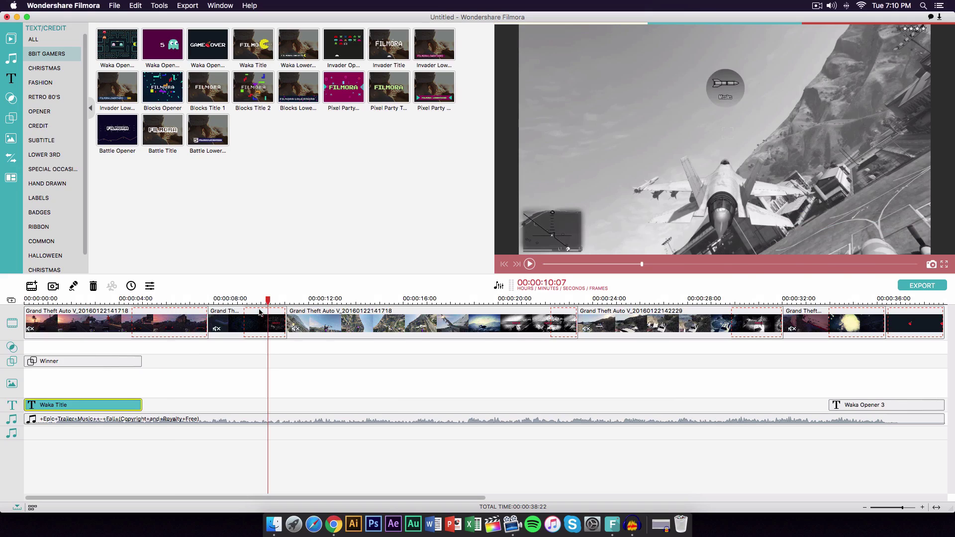
drag(267, 300, 245, 300)
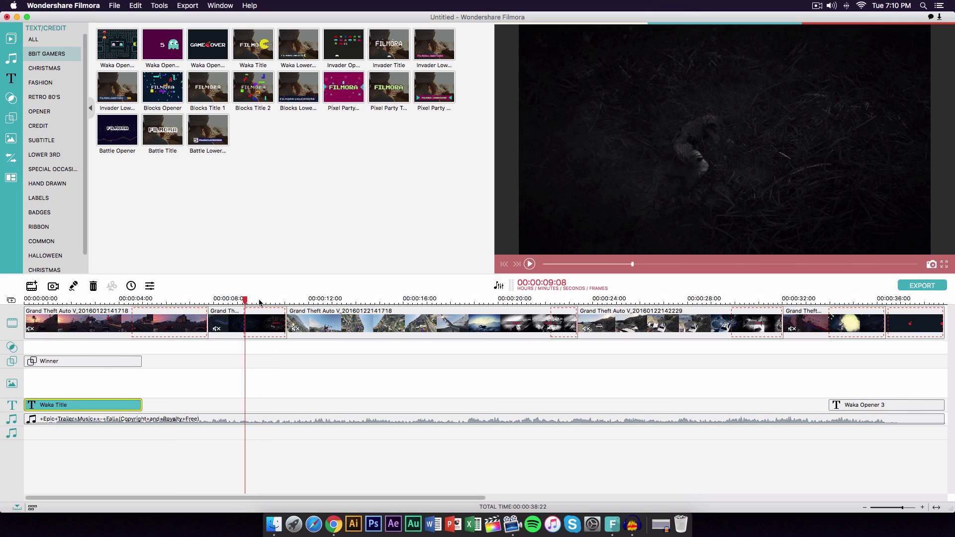
key(space)
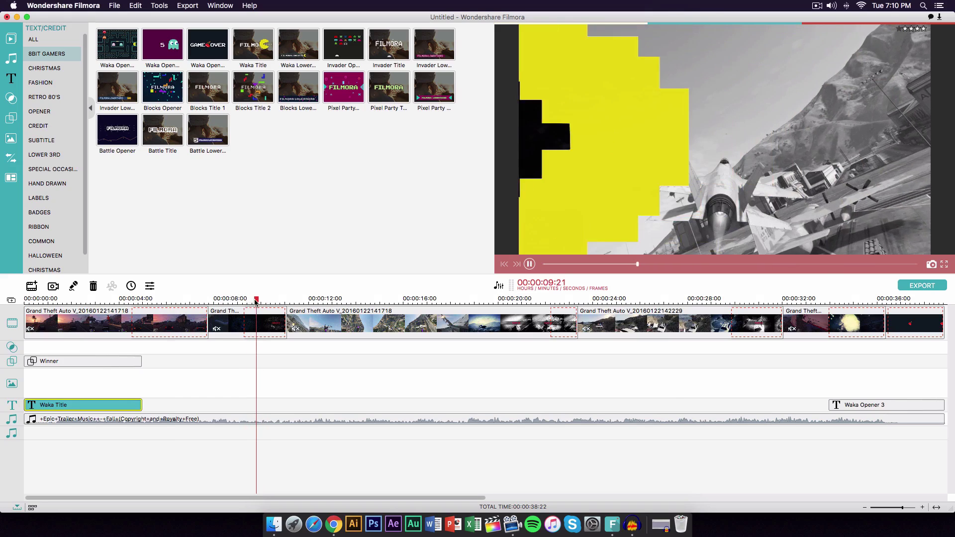
key(space)
click(271, 319)
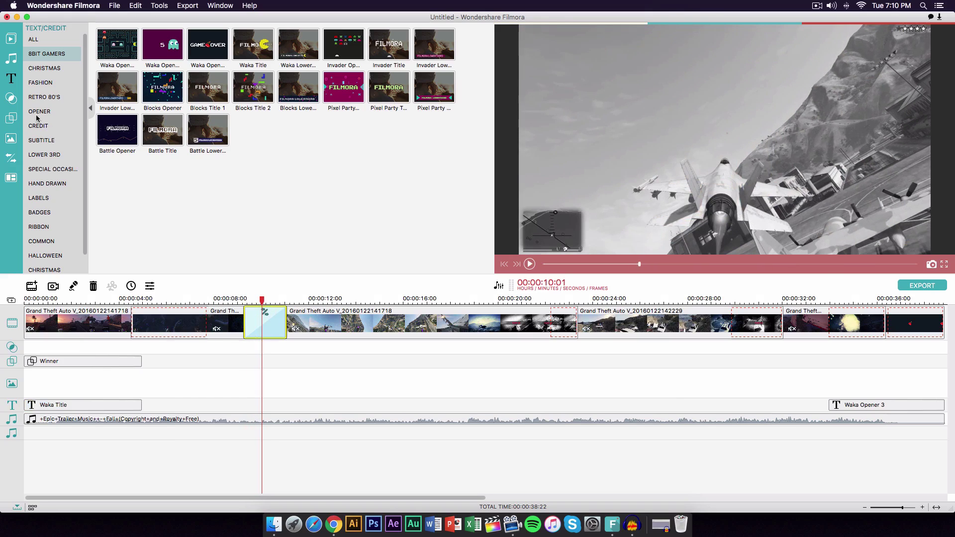
Preview the 8BIT GAMERS transitions Waka Waka 2, Waka Waka 1, Blast Canon and Aliens! 1.
click(12, 156)
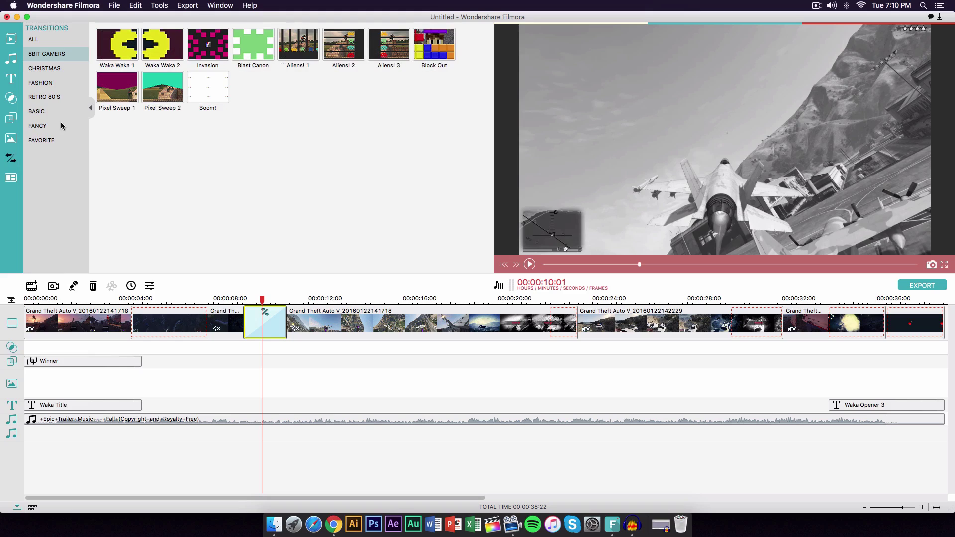
click(155, 44)
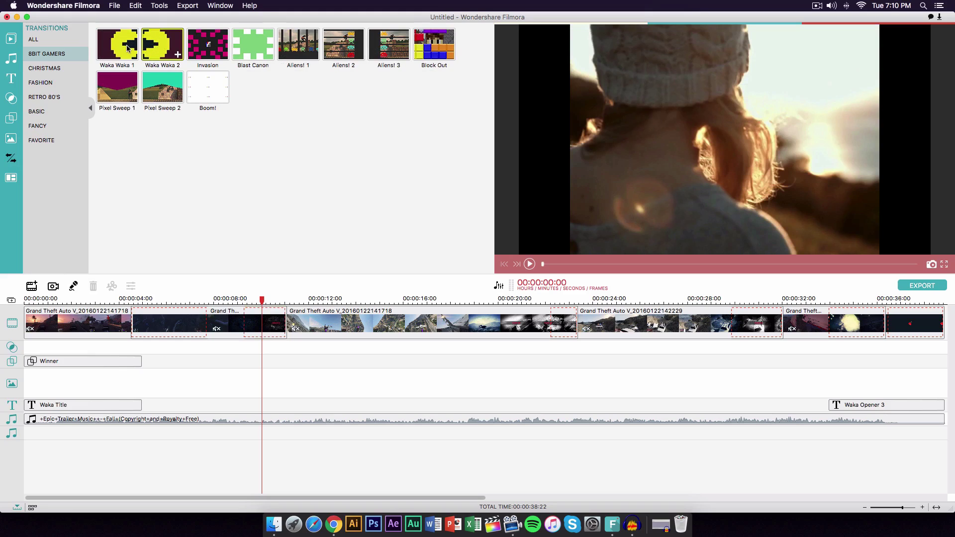
click(127, 48)
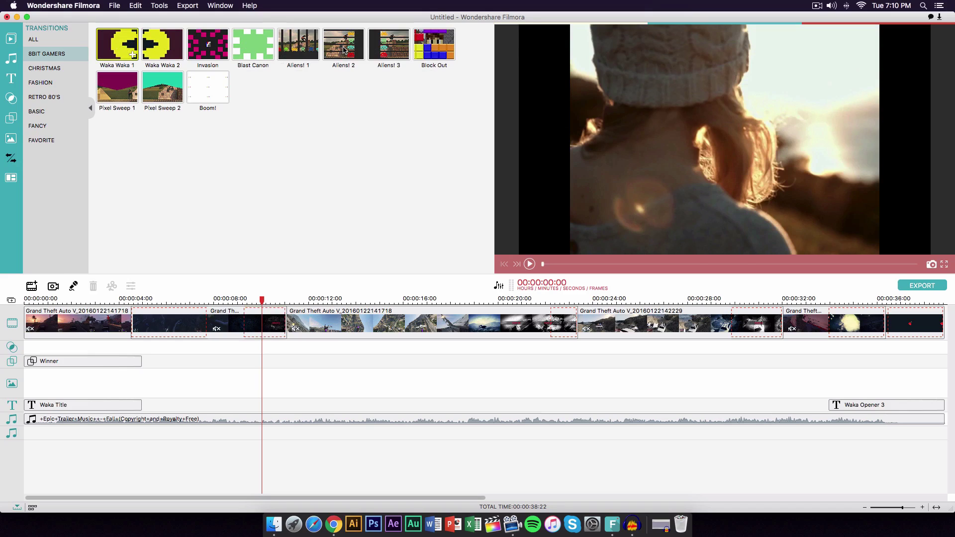
click(268, 48)
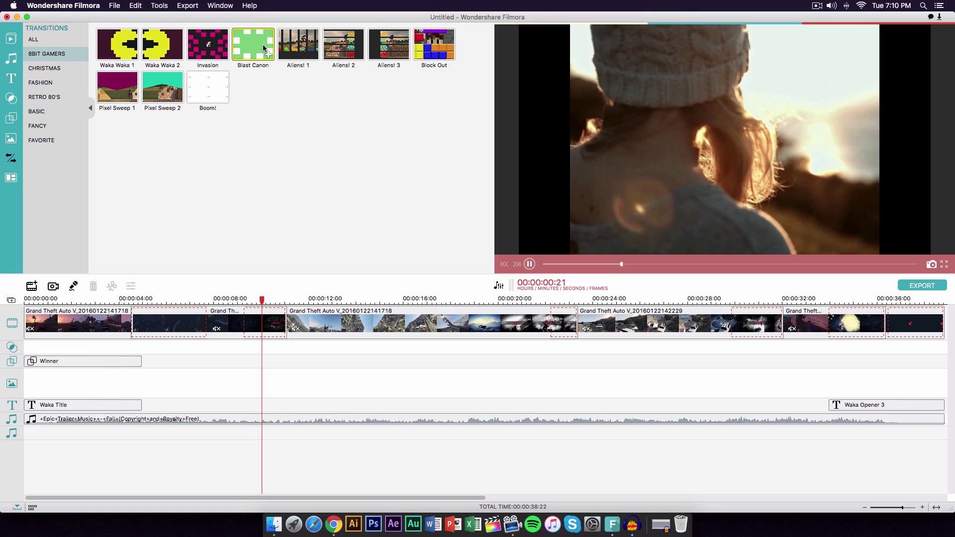
click(290, 48)
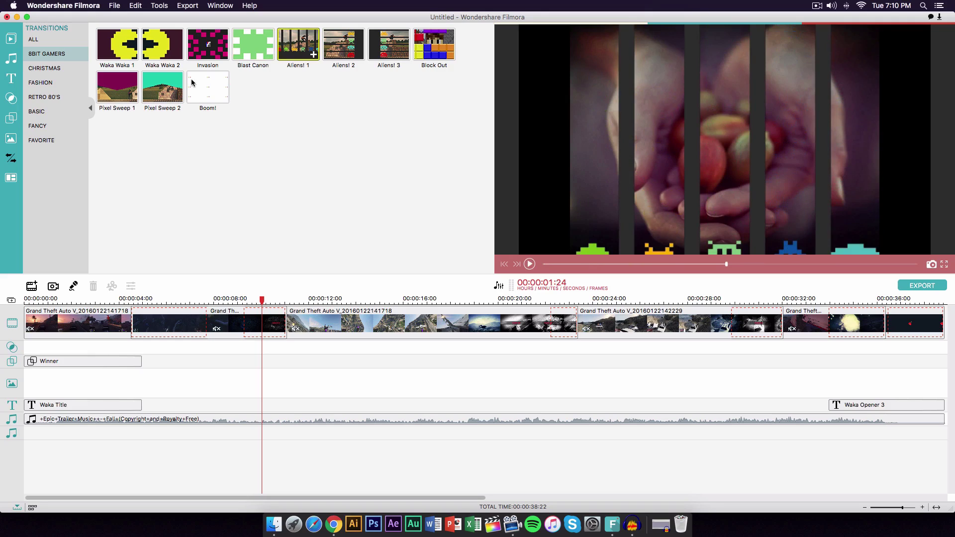
Place Waka Waka 1 between the second and third clips and lengthen it to start earlier.
click(117, 45)
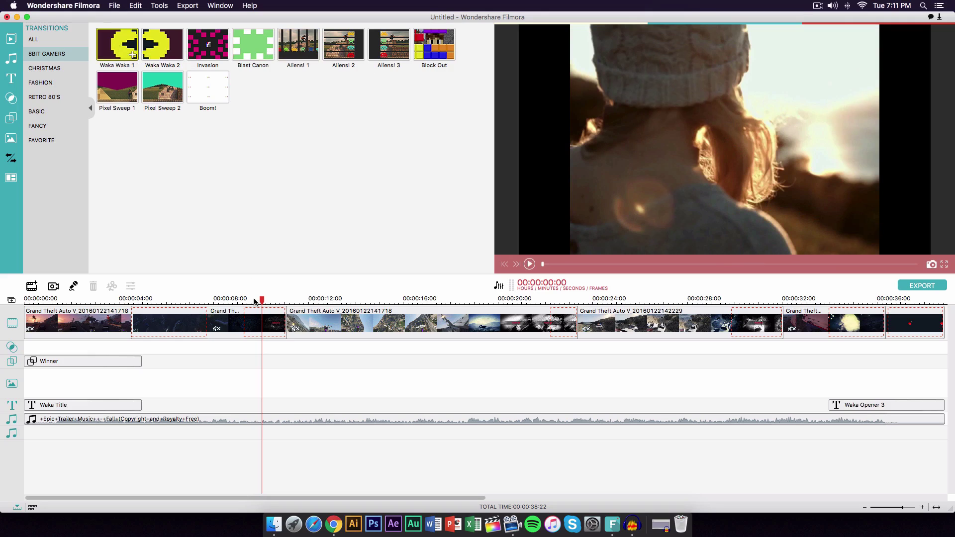
drag(254, 301, 98, 42)
drag(271, 307, 266, 320)
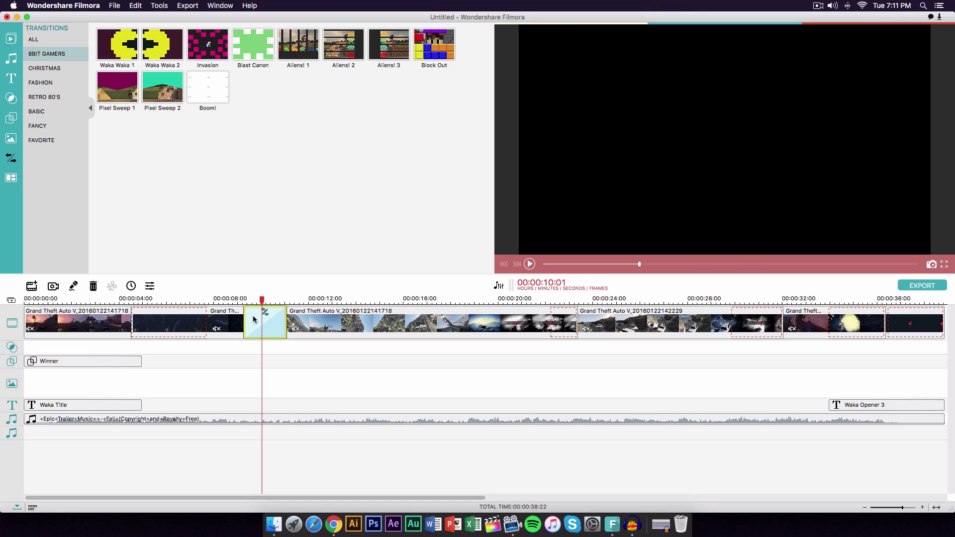
drag(246, 324, 268, 318)
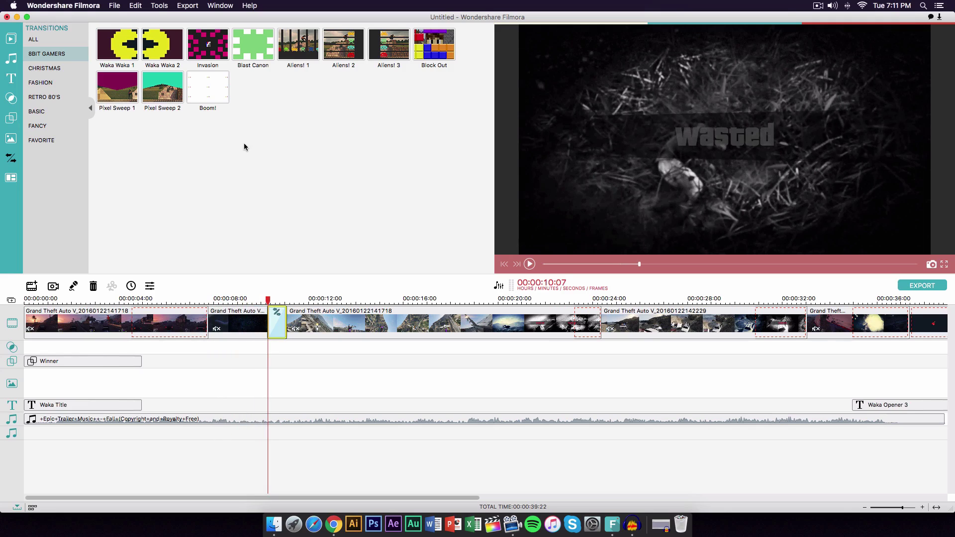
Replace that transition with Pixel Sweep 2 and play it back.
drag(162, 87, 277, 318)
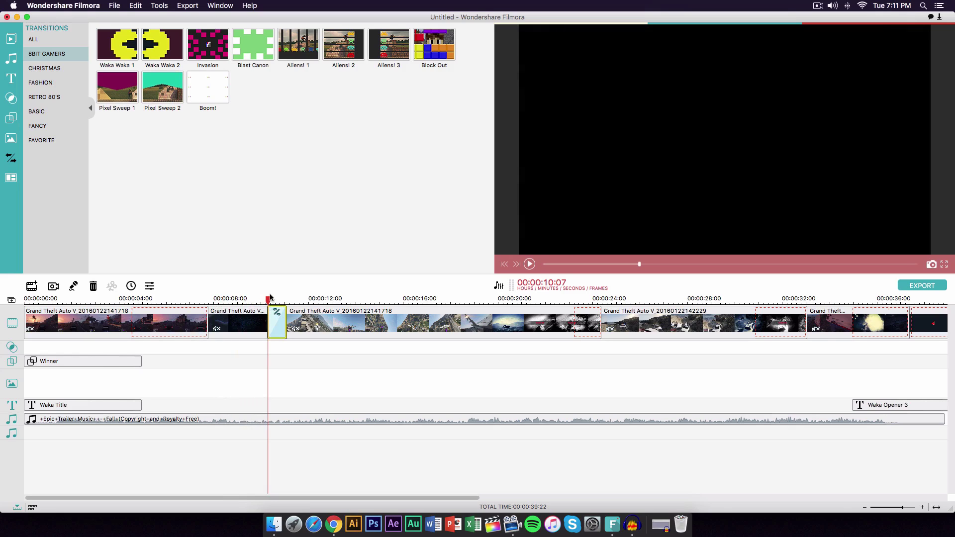
key(space)
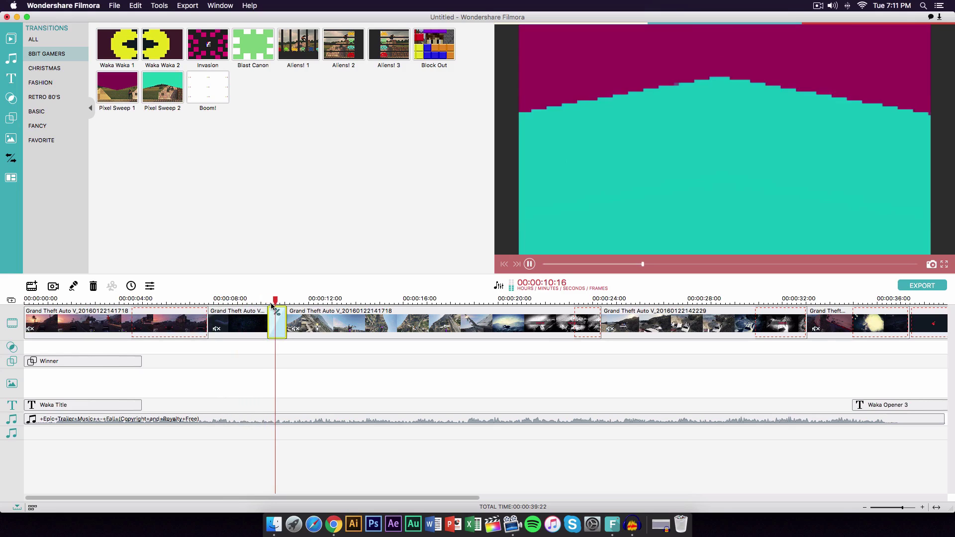
key(space)
Check the footage at about 18, 23 and 35 seconds on the timeline.
scroll(393, 314, right, 5)
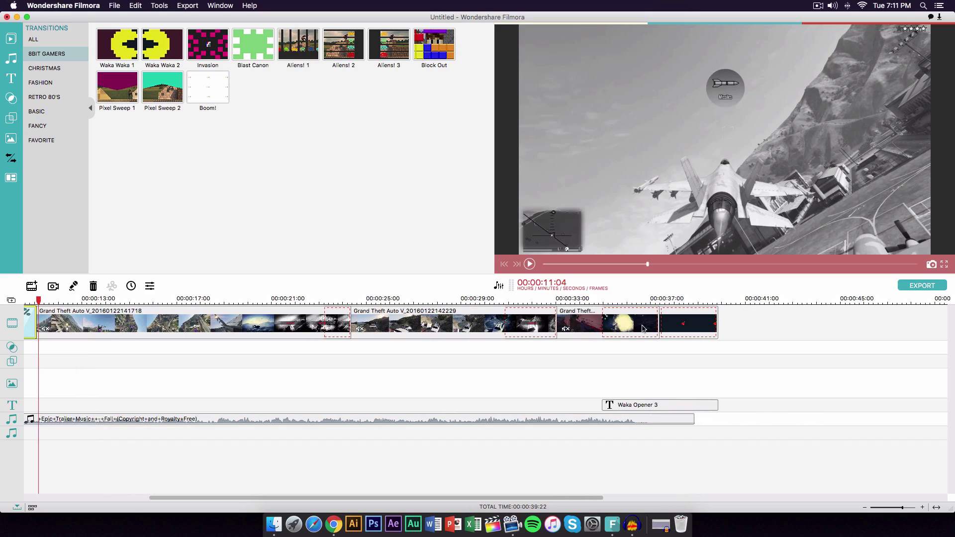
click(223, 302)
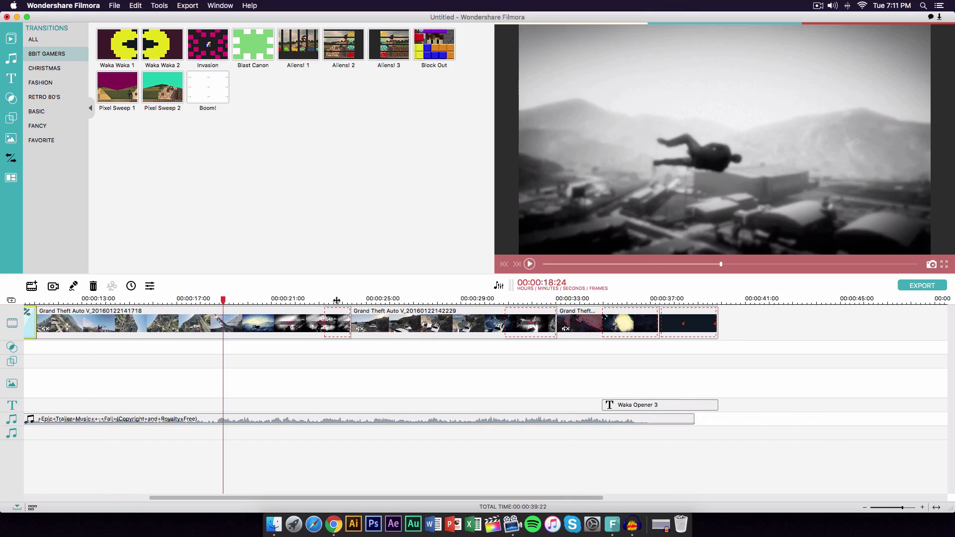
click(321, 301)
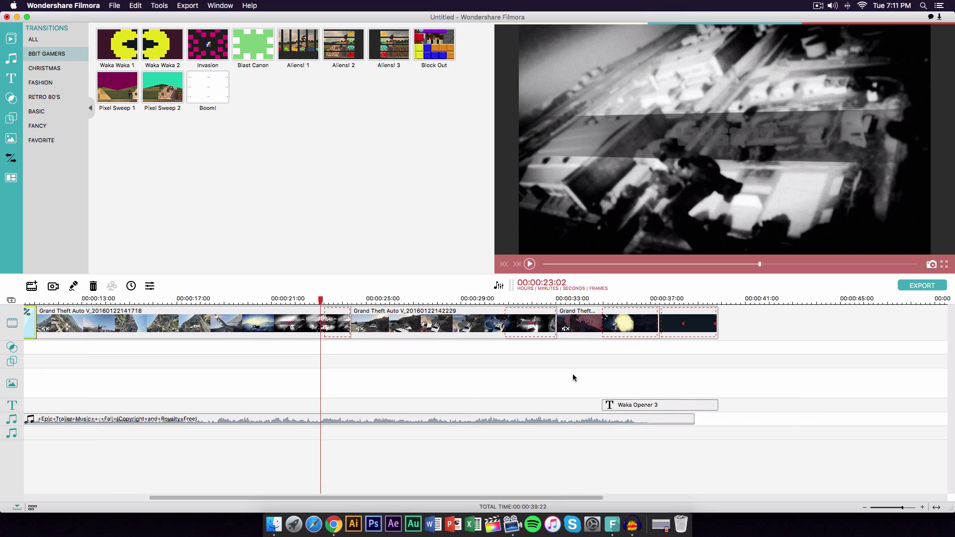
click(618, 301)
Review the Waka Opener 3 GAME OVER title against its 8BIT GAMERS template, then return to about 29 seconds.
click(648, 406)
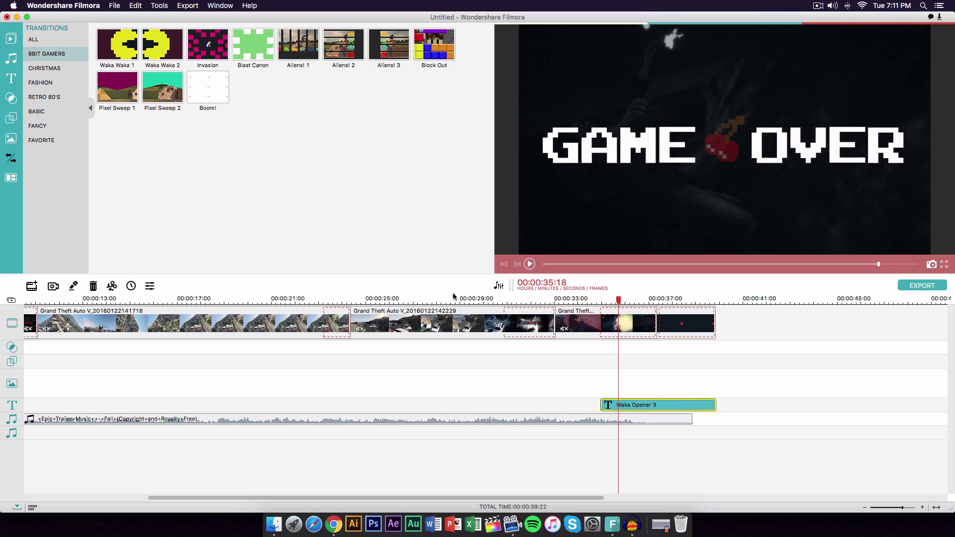
click(10, 77)
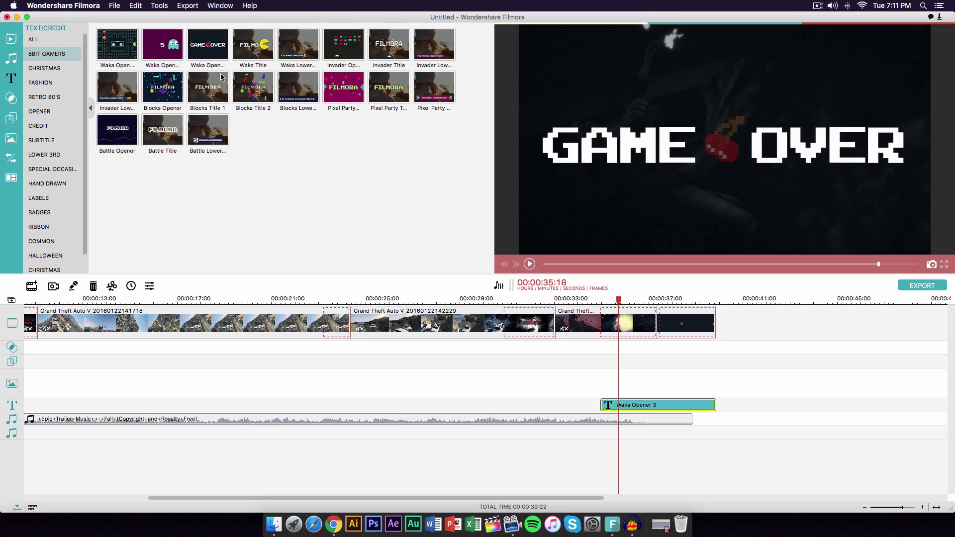
click(208, 47)
click(678, 405)
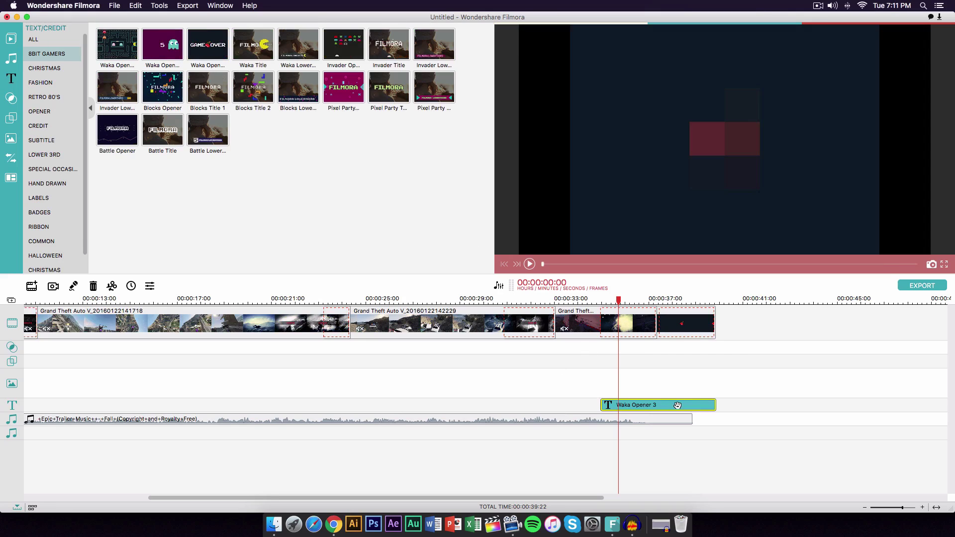
click(590, 301)
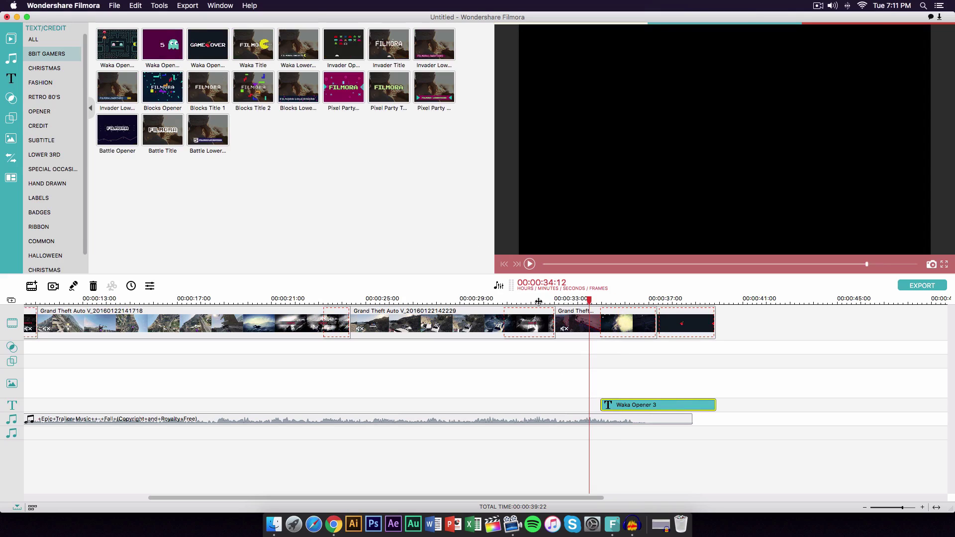
click(473, 302)
click(466, 323)
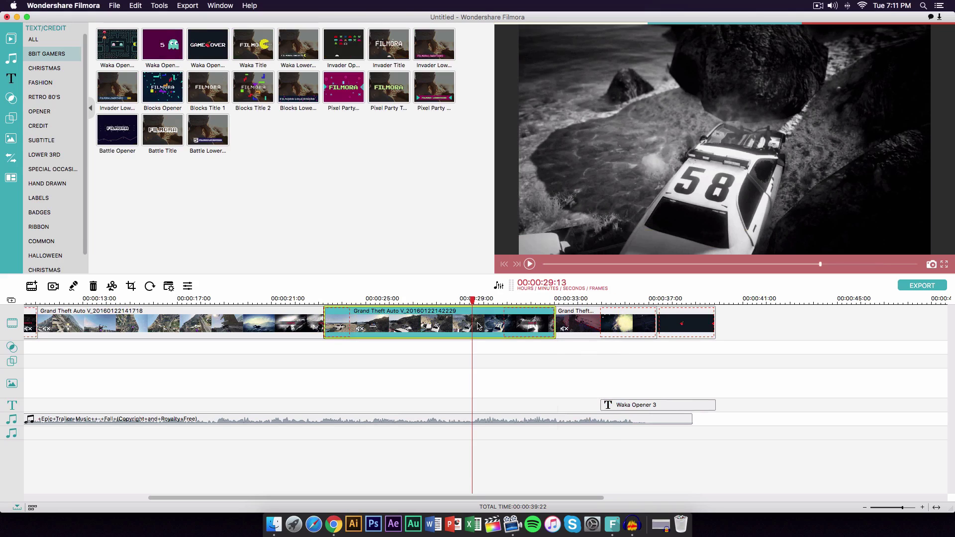
right_click(472, 324)
click(507, 332)
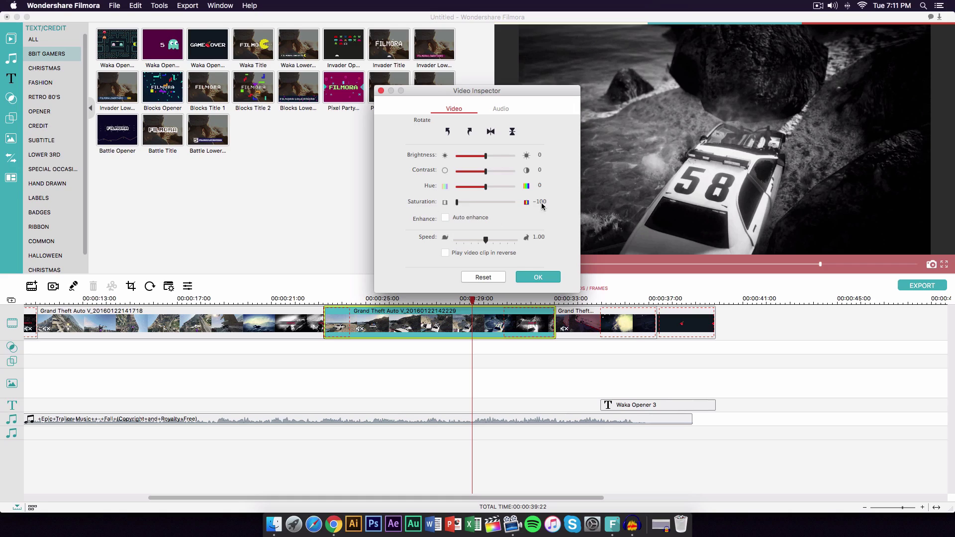
mouse_move(457, 202)
mouse_down()
mouse_move(465, 203)
mouse_move(457, 202)
mouse_up()
click(538, 277)
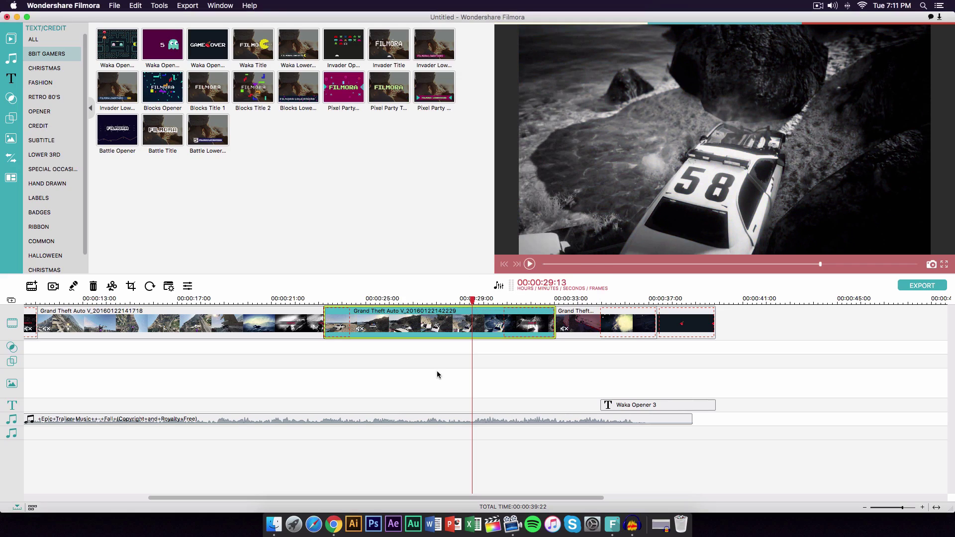